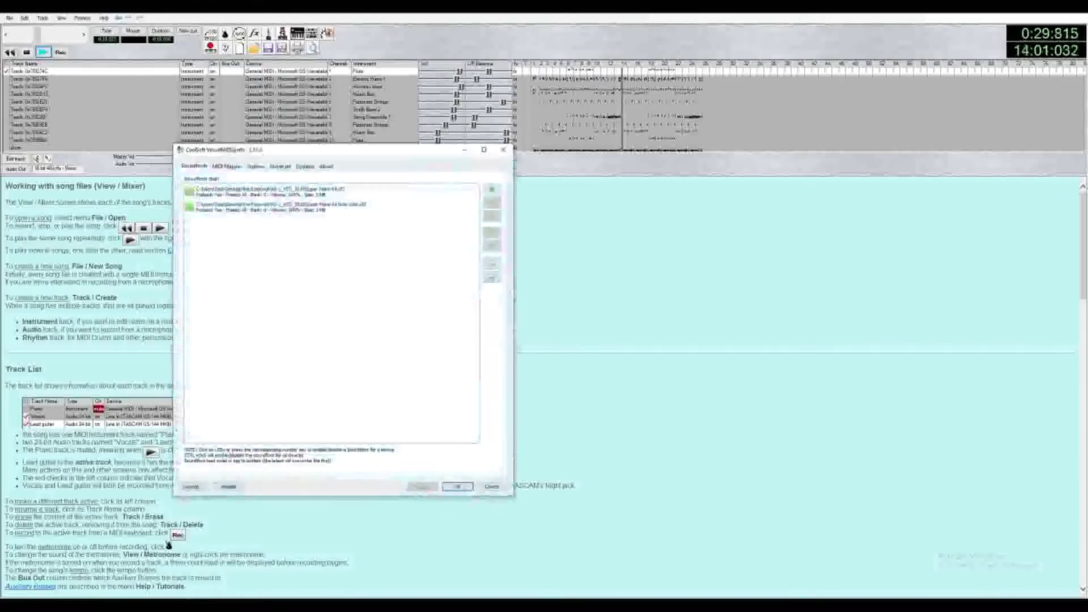
pyautogui.moveTo(340, 145); pyautogui.dragTo(517, 110)
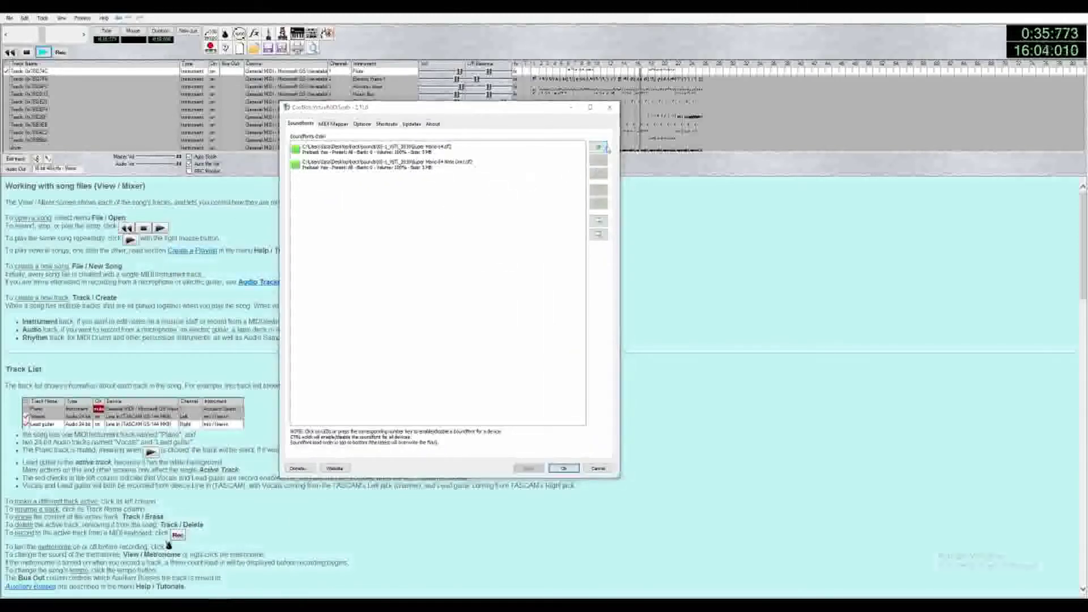
pyautogui.click(598, 171)
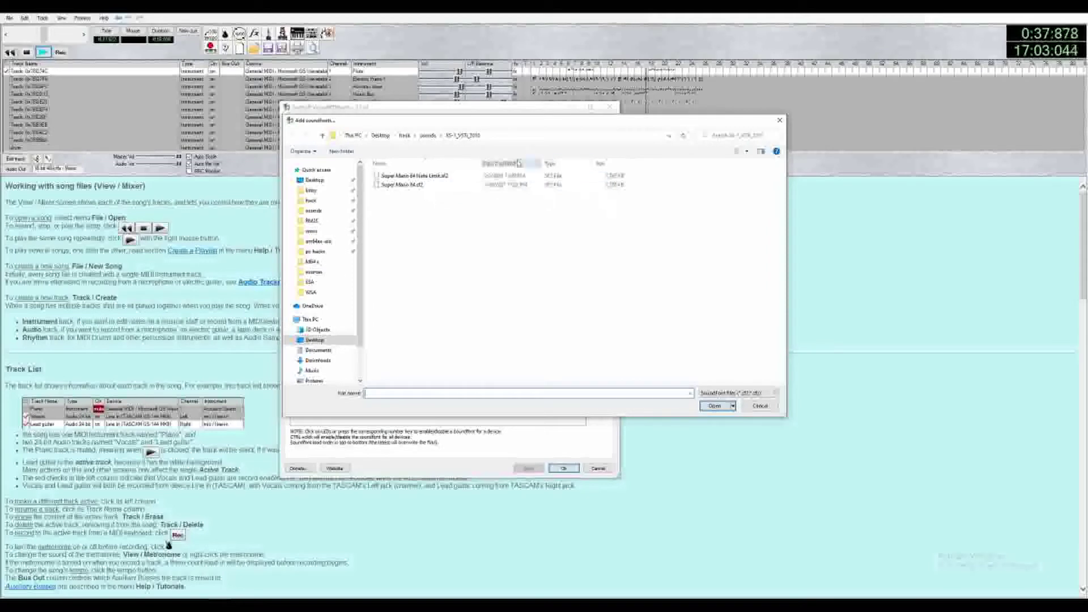
pyautogui.click(779, 120)
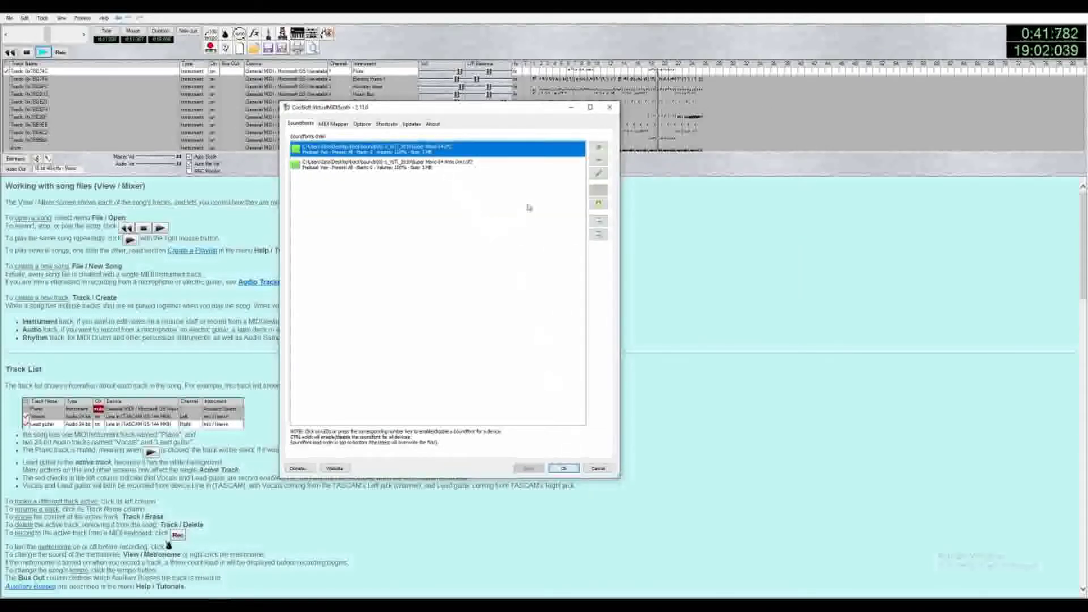
pyautogui.doubleClick(405, 148)
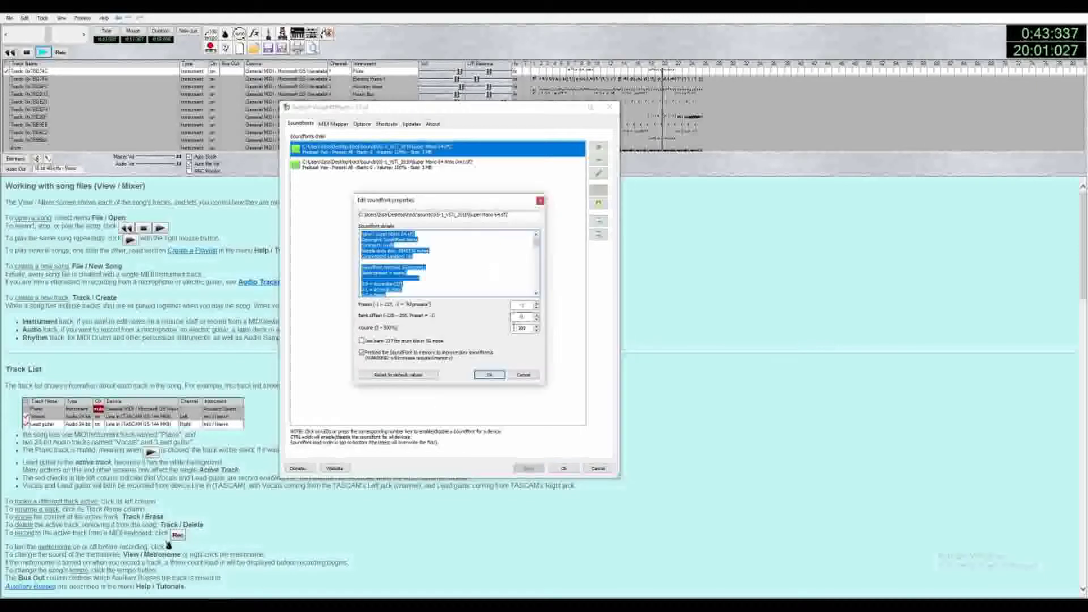
pyautogui.click(528, 378)
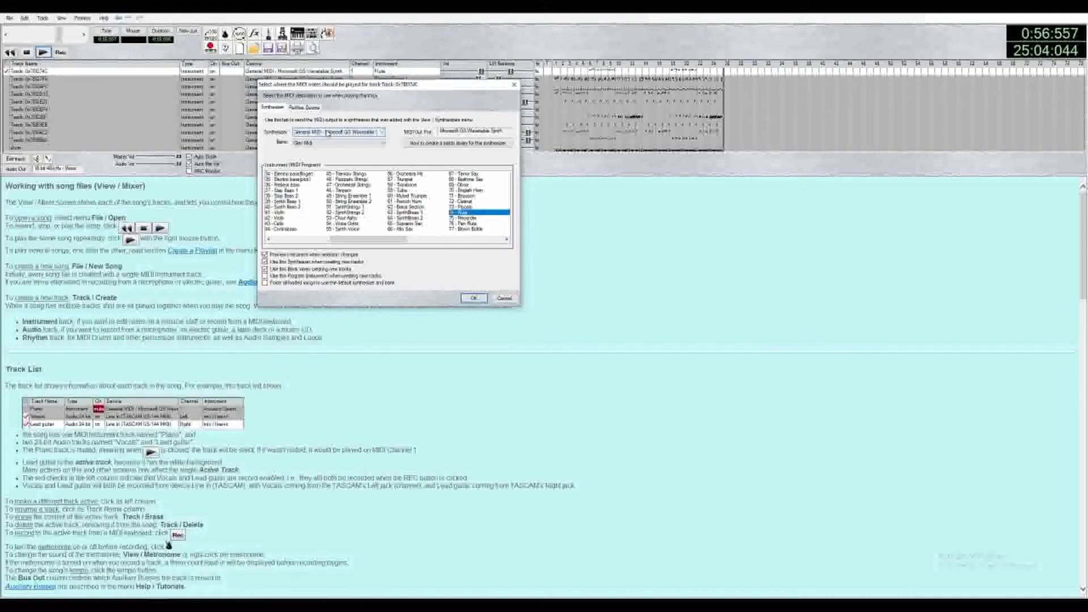
# - Switch the first track's synthesizer from Microsoft GS Wavetable Synth to General MIDI - VirtualMIDISynth #1
pyautogui.click(328, 132)
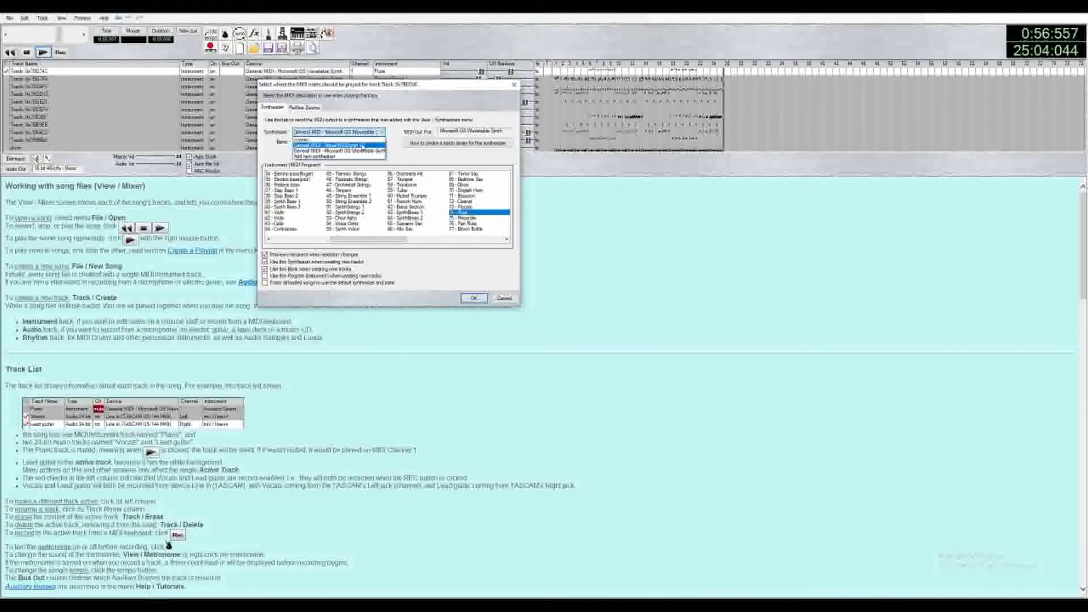
pyautogui.click(363, 147)
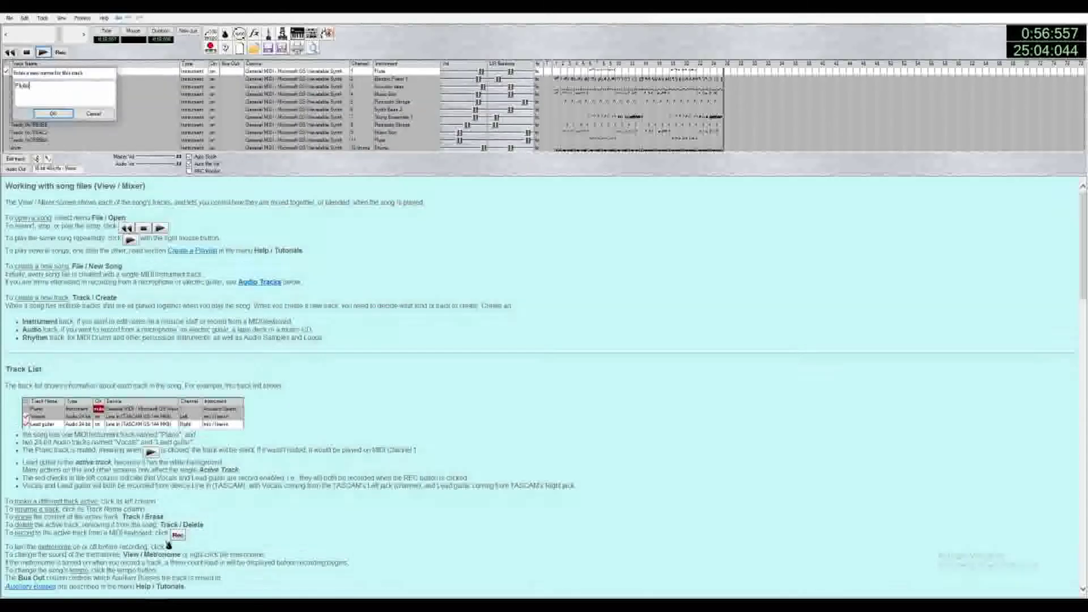
# - Confirm Flute as the first track's name
pyautogui.press('Return')
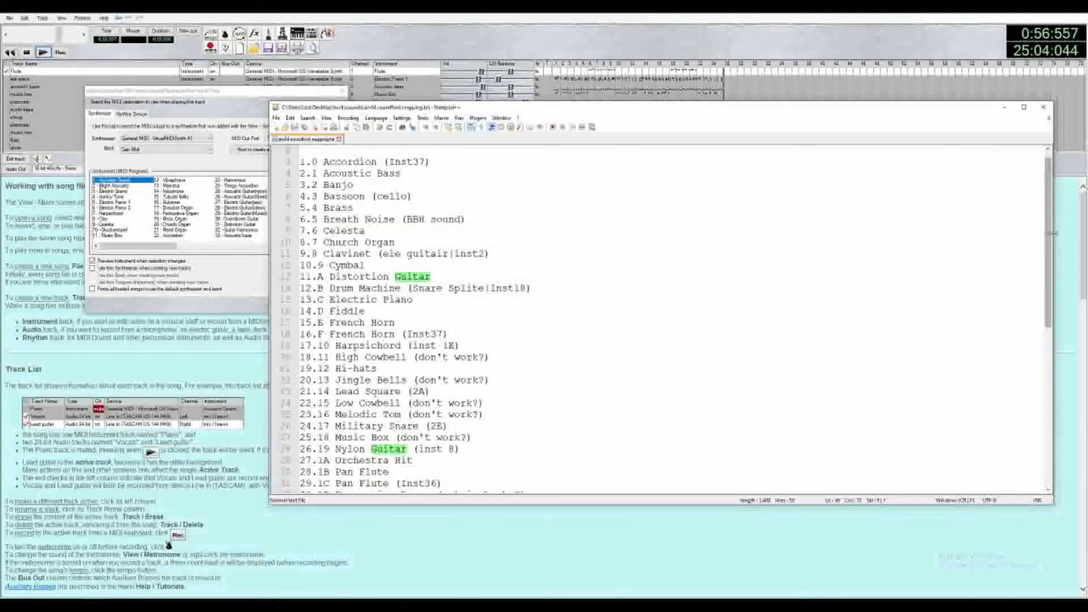
# - Narrow the Notepad++ mapping list, place it beside the instrument chooser, and mark Accordion
pyautogui.moveTo(1062, 244); pyautogui.dragTo(800, 243)
pyautogui.moveTo(531, 115); pyautogui.dragTo(718, 104)
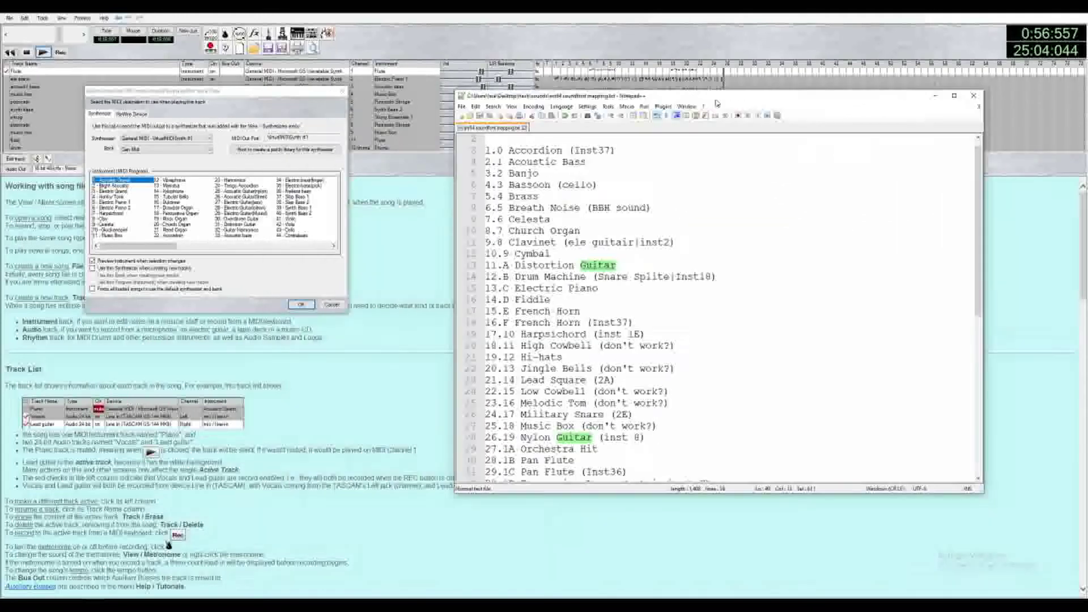
pyautogui.doubleClick(512, 150)
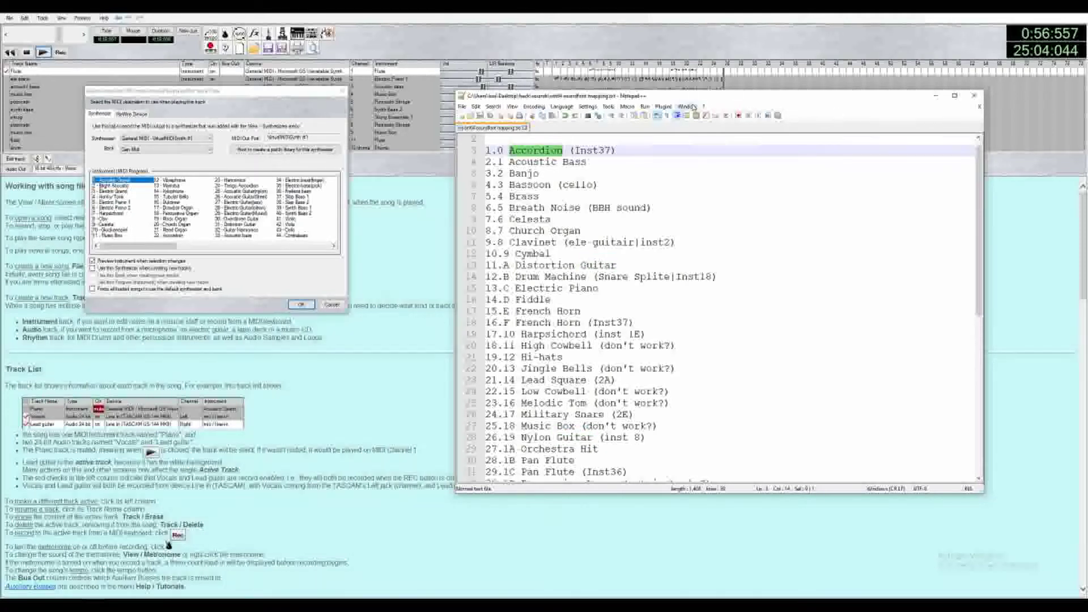
pyautogui.moveTo(691, 103); pyautogui.dragTo(579, 115)
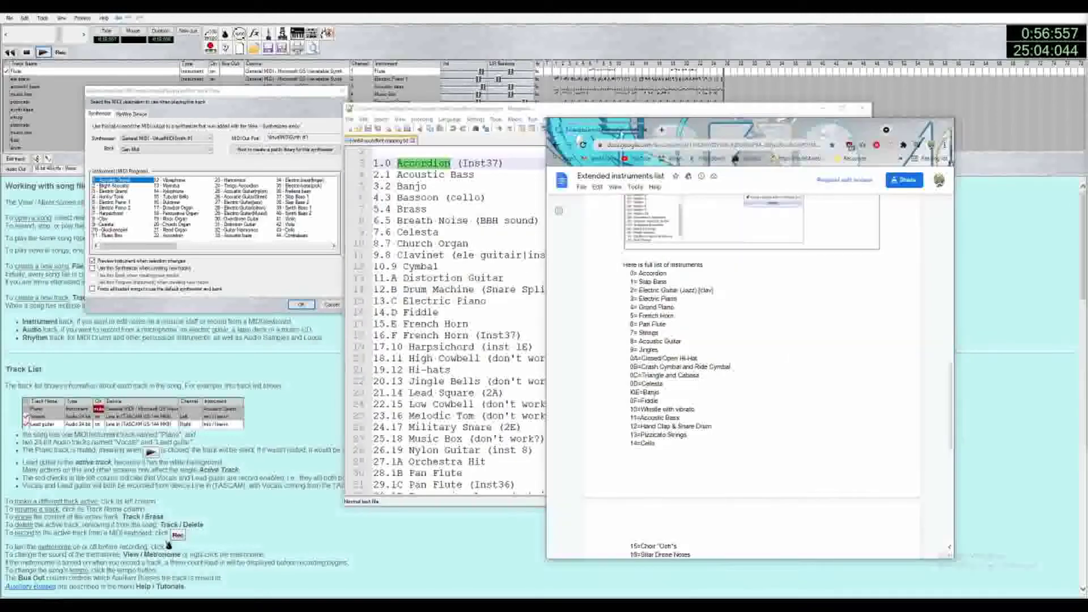
# - Check the extended instruments Google Doc, then move the Chrome window aside
pyautogui.scroll(-6, 896, 303)
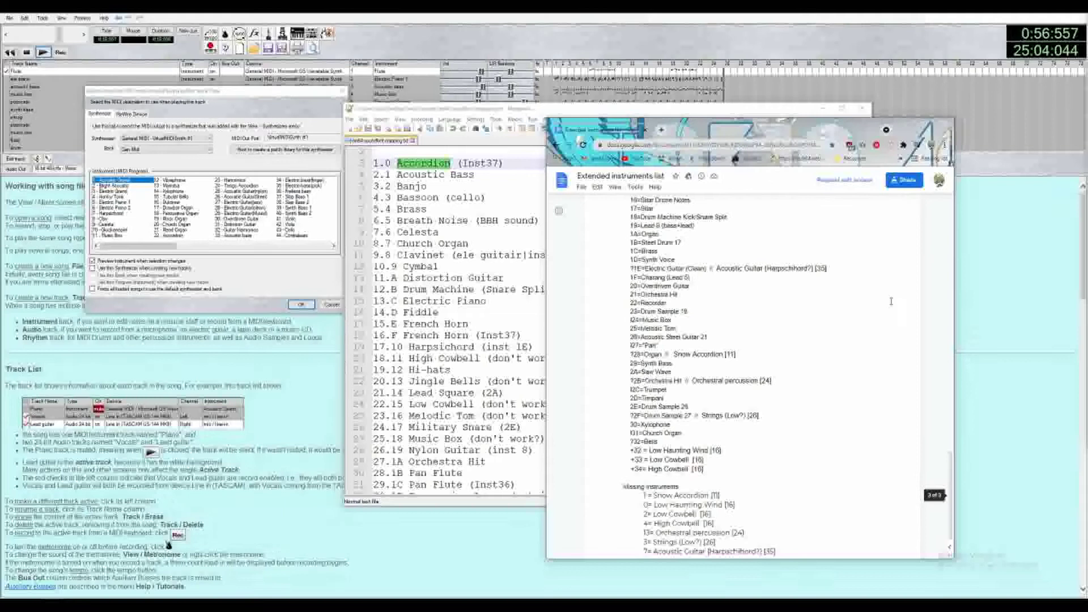
pyautogui.scroll(6, 891, 301)
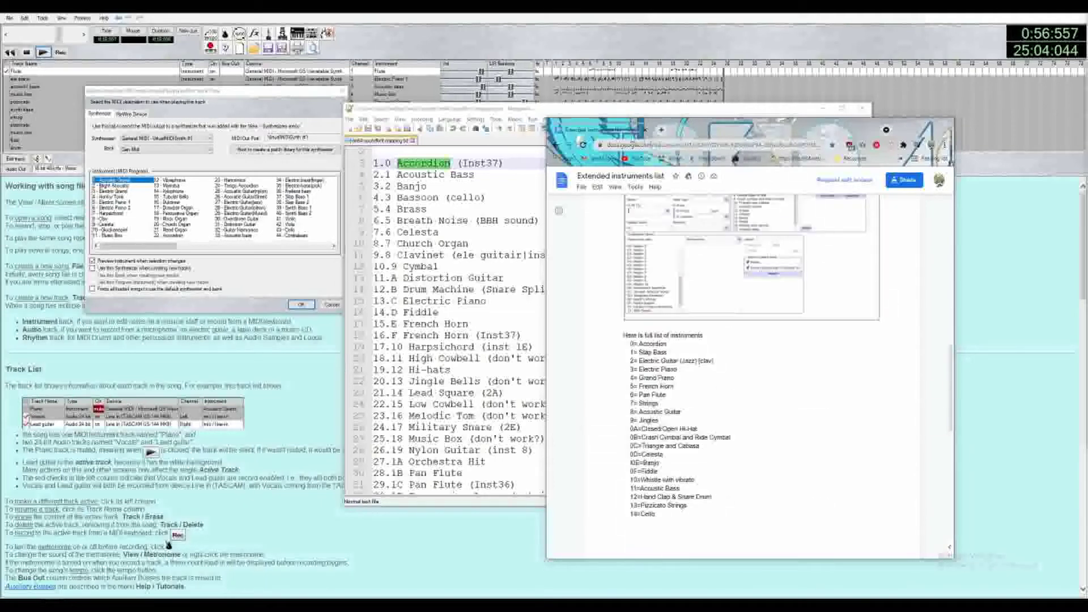
pyautogui.moveTo(759, 130); pyautogui.dragTo(1087, 306)
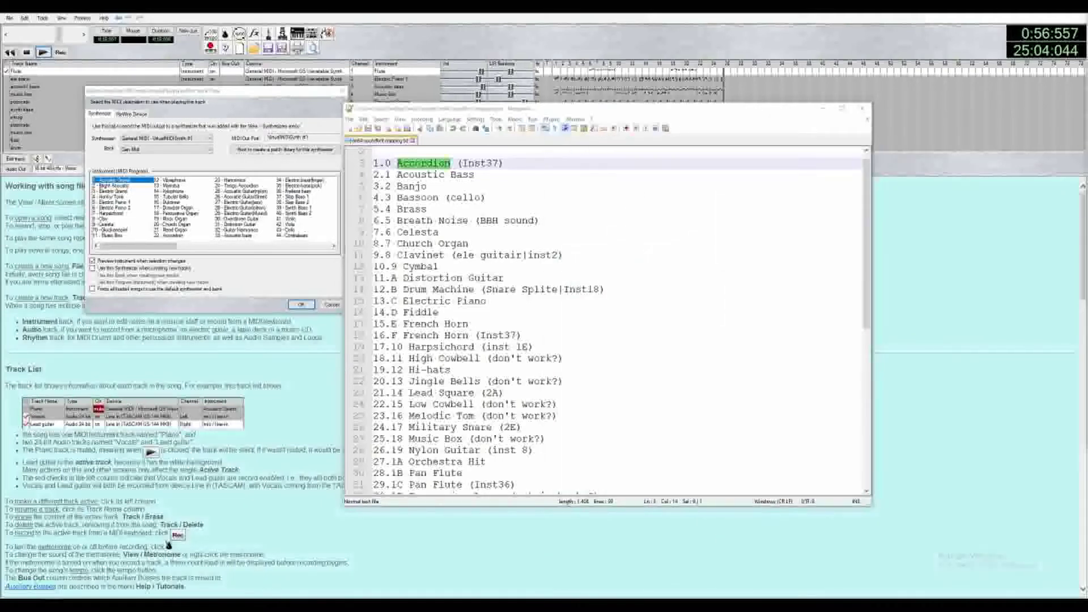
# - Highlight all Flute entries in the mapping list, revealing Pan Flute at 28.1B and 29.1C
pyautogui.moveTo(523, 112); pyautogui.dragTo(618, 115)
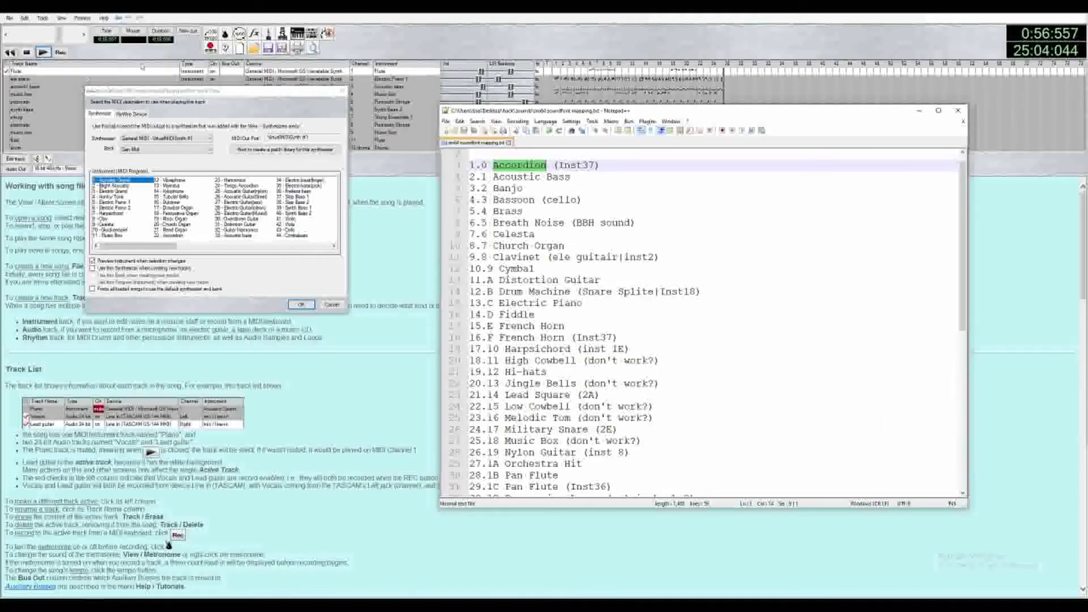
pyautogui.scroll(-10, 626, 223)
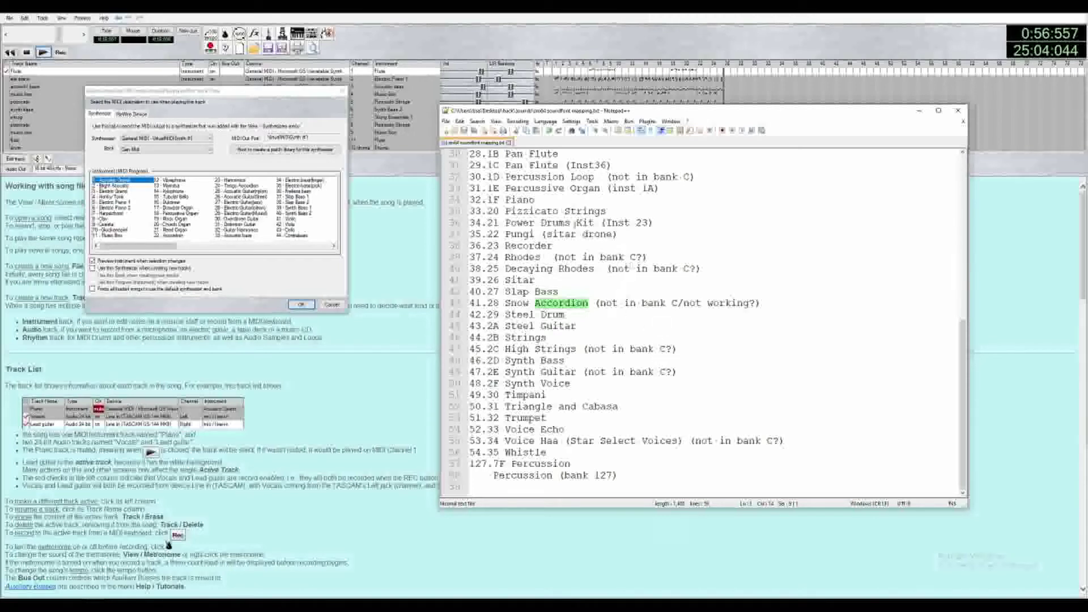
pyautogui.doubleClick(530, 155)
pyautogui.scroll(3, 693, 276)
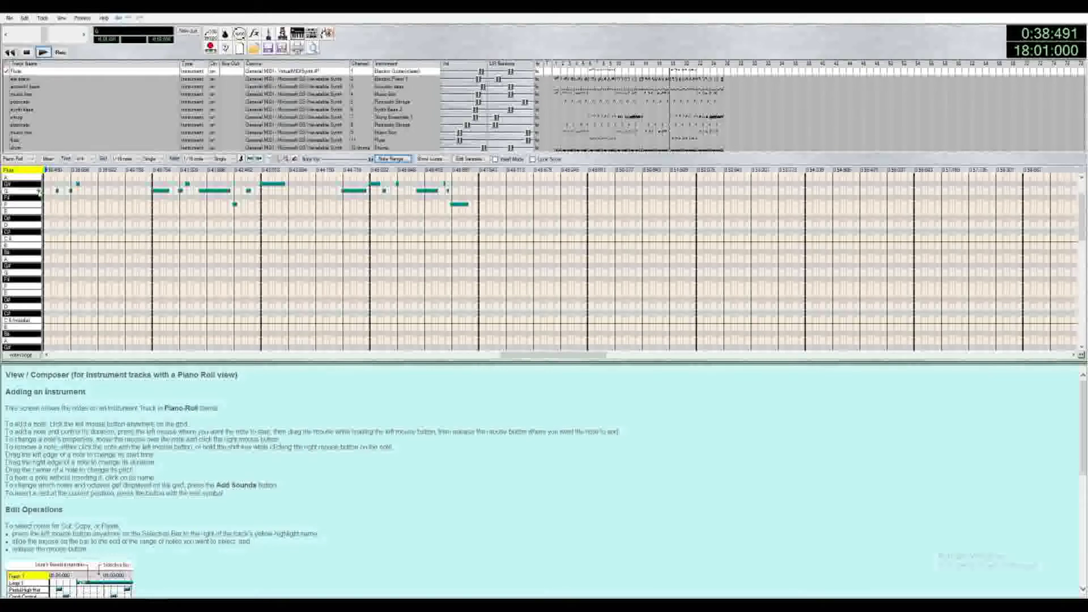
# - Scroll the Flute track's piano roll and audition the D# pitch on instrument 28
pyautogui.scroll(3, 85, 278)
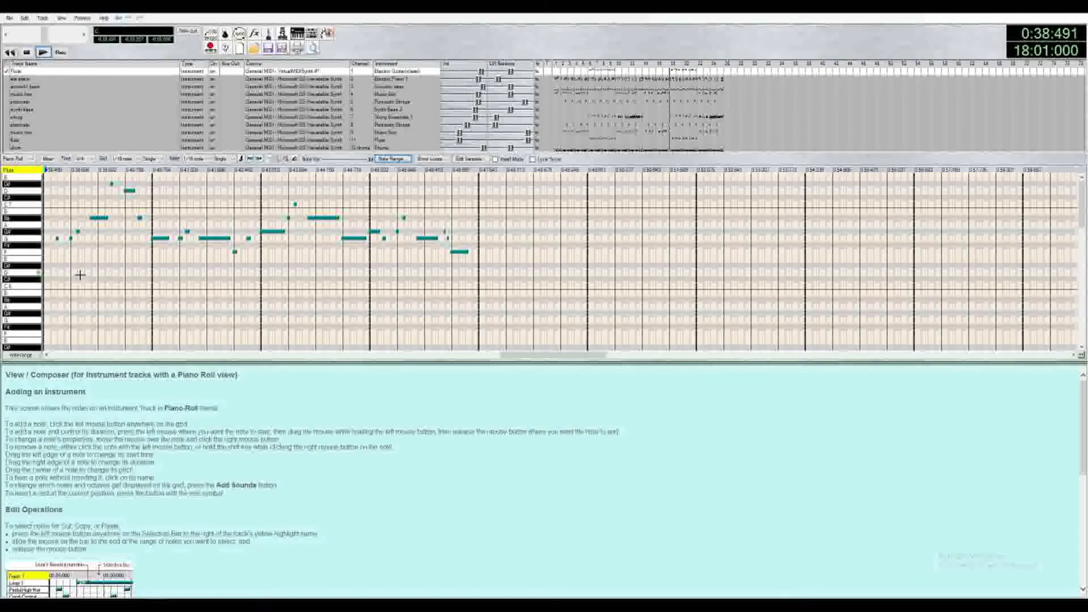
pyautogui.moveTo(510, 356); pyautogui.dragTo(503, 357)
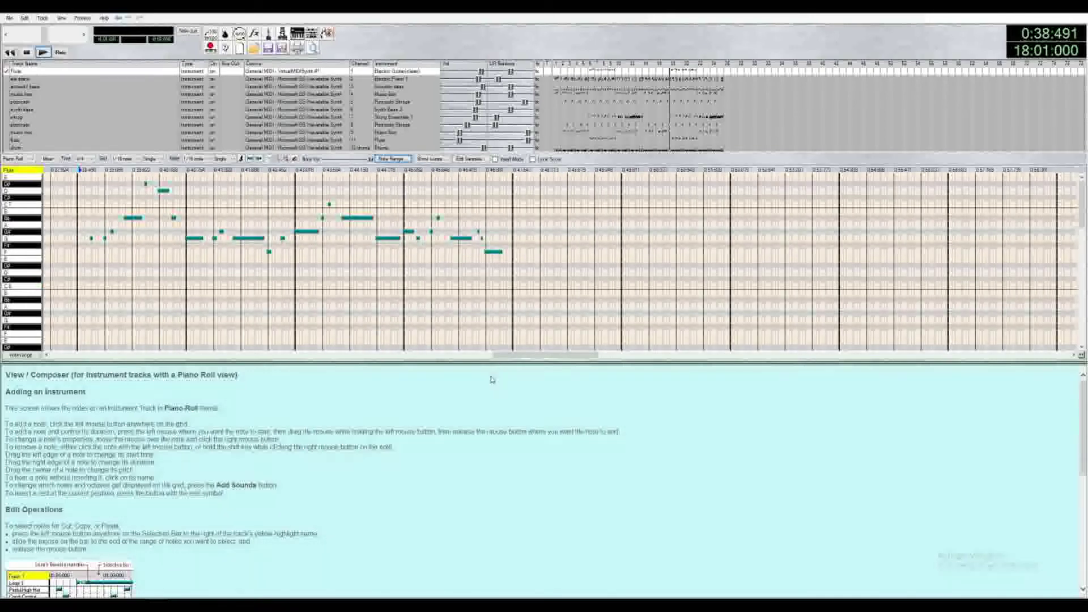
pyautogui.click(32, 185)
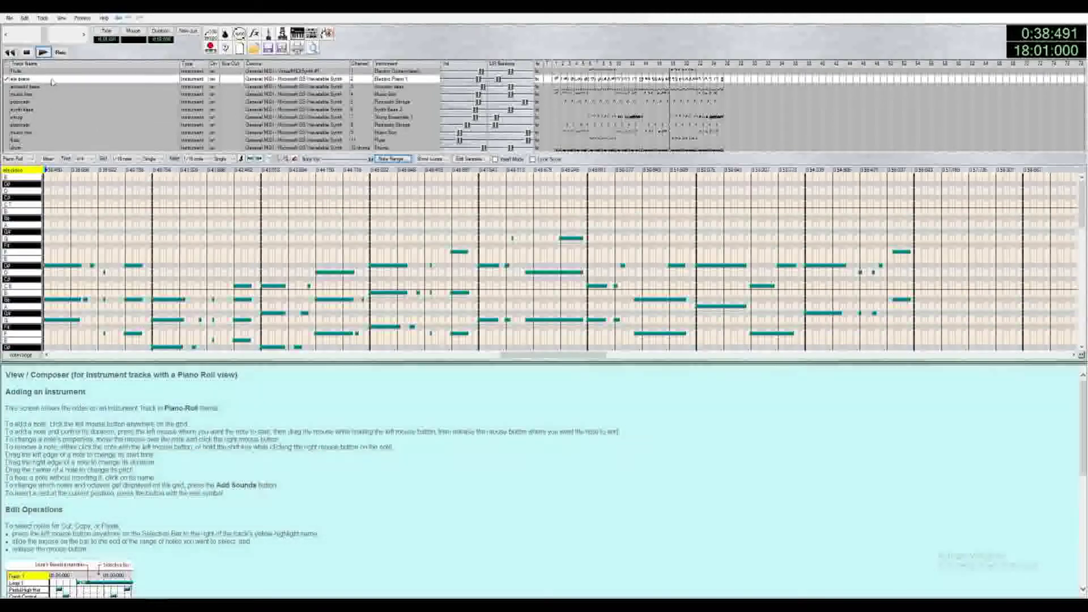
# - Show the ele piano track's notes and assign the music box track its mapped instrument
pyautogui.click(80, 80)
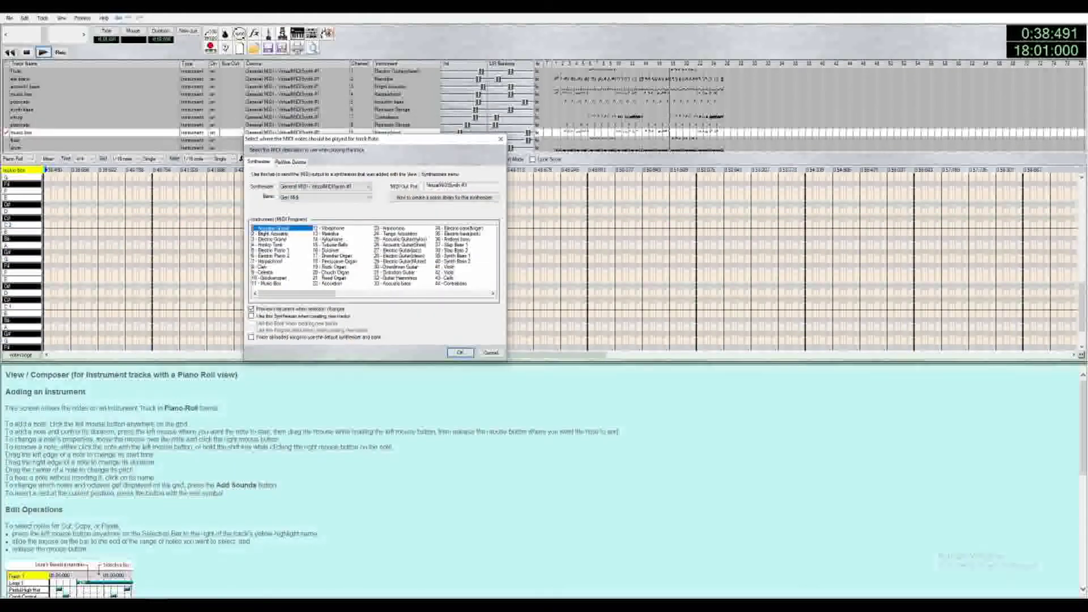
pyautogui.click(419, 256)
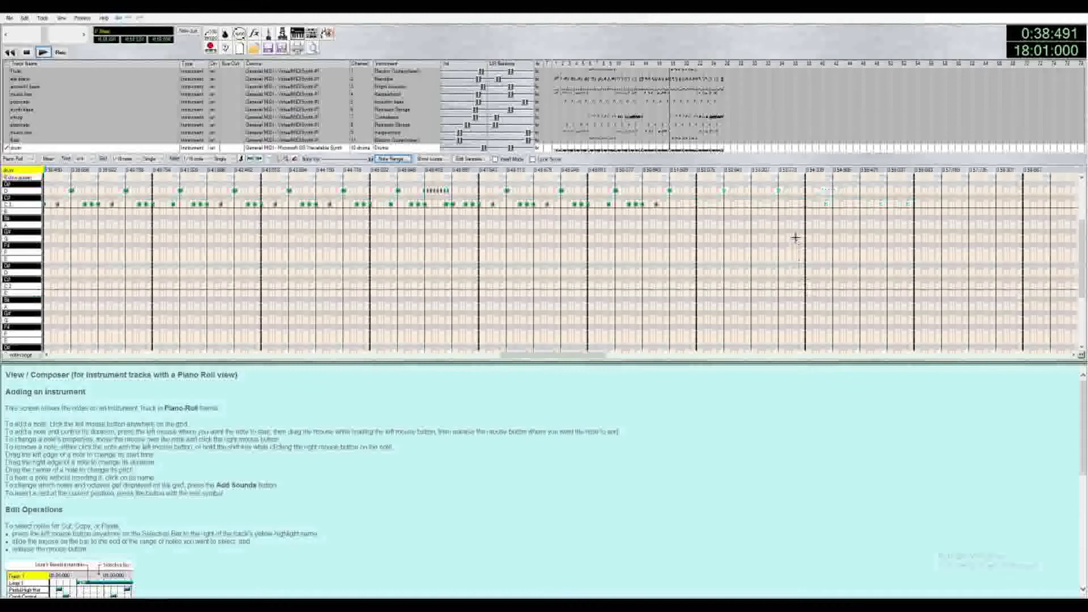
pyautogui.scroll(5, 784, 290)
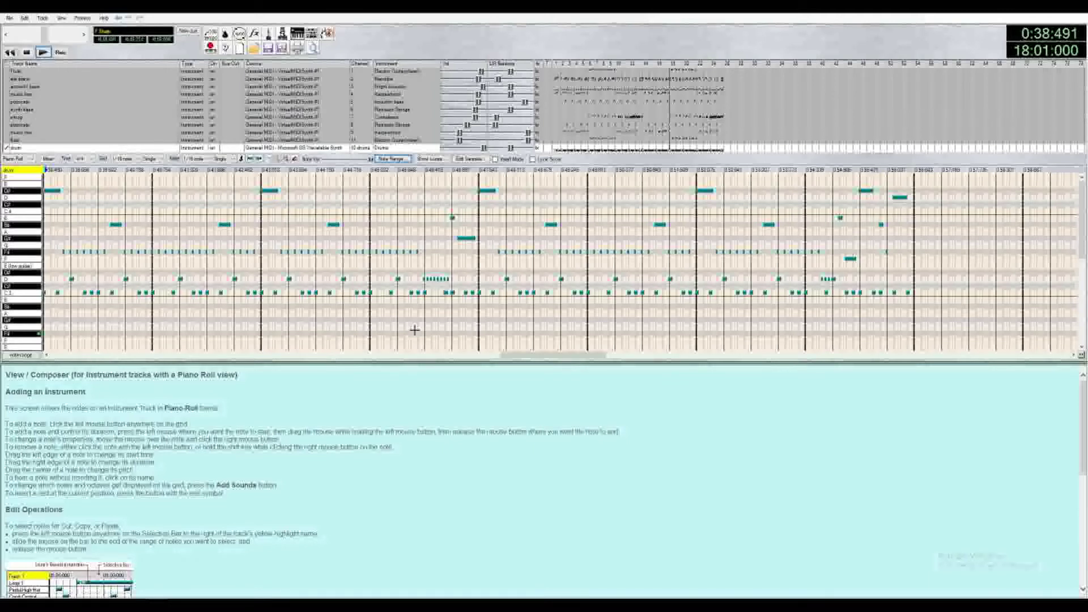
pyautogui.click(37, 254)
pyautogui.click(39, 227)
pyautogui.click(35, 192)
pyautogui.click(34, 198)
pyautogui.click(35, 252)
# - Set a new lowest note for the drum track's piano-roll range in Add Sounds
pyautogui.click(20, 355)
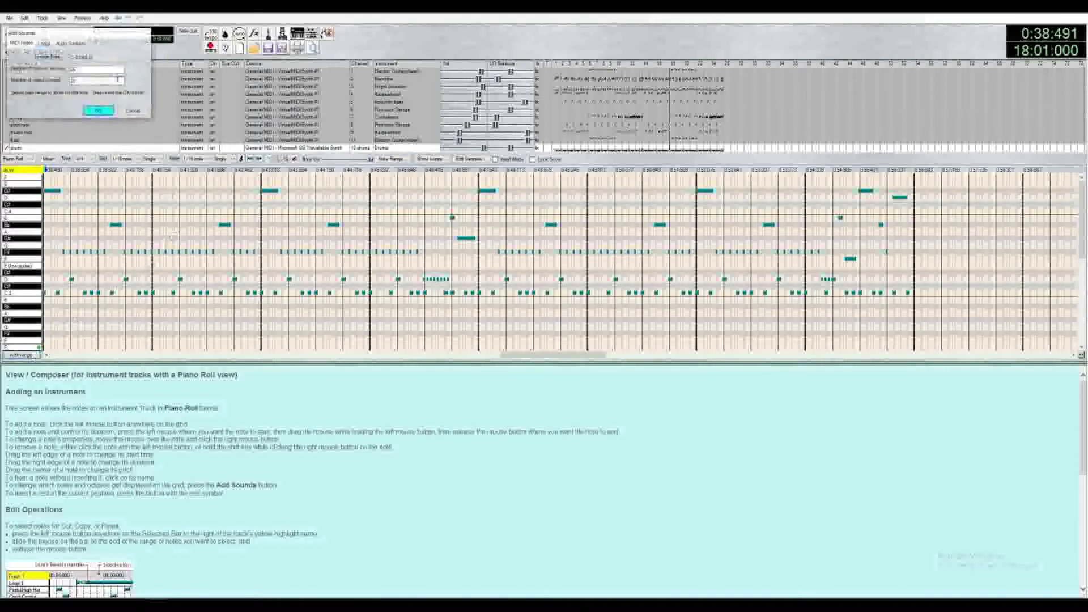
pyautogui.click(112, 60)
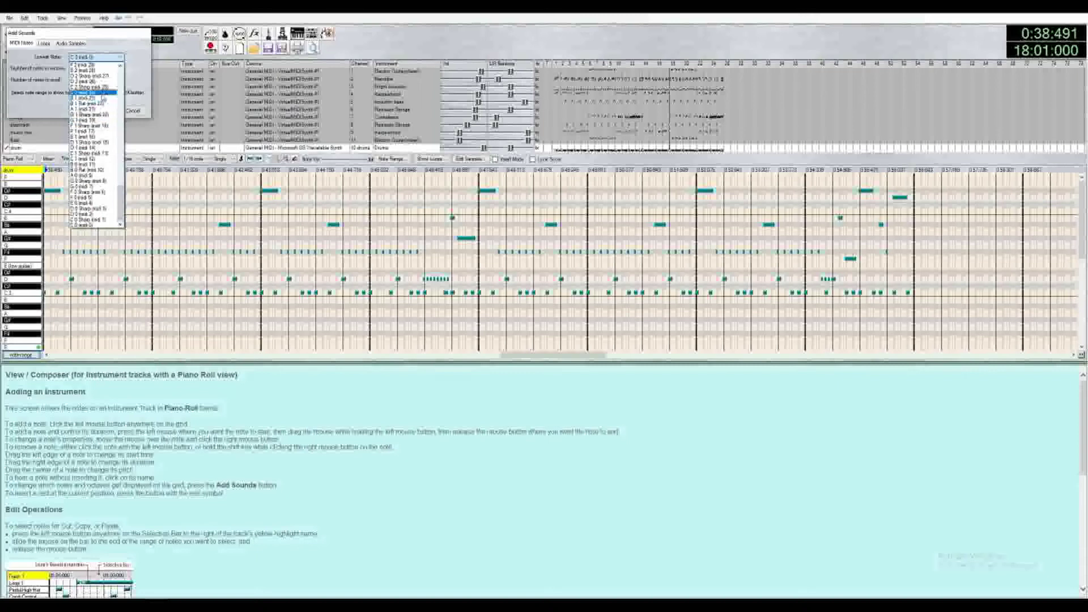
pyautogui.click(105, 131)
pyautogui.click(98, 110)
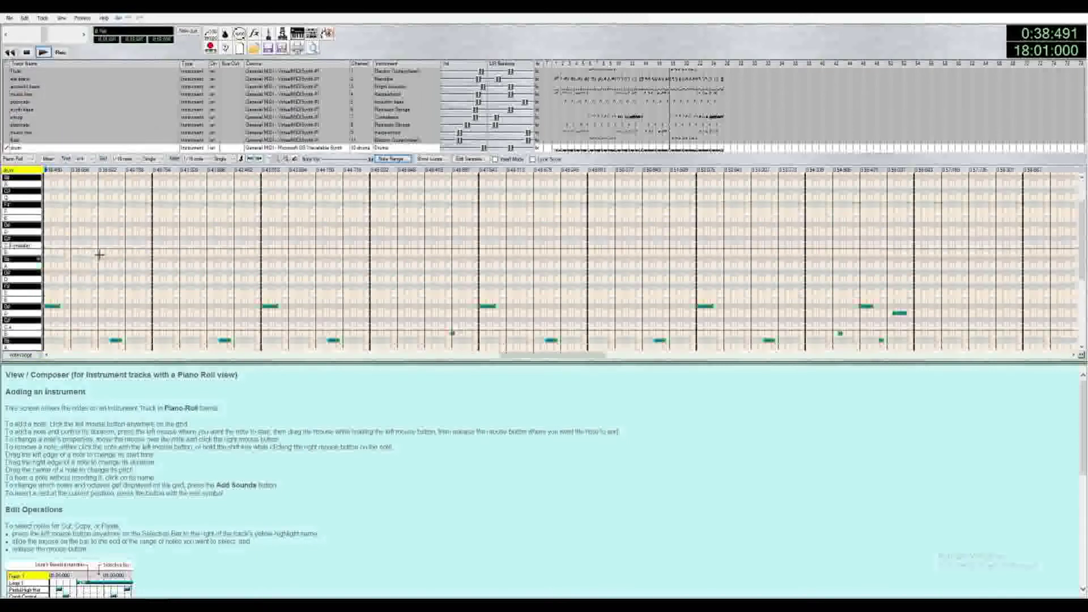
# - Audition the B flat, F sharp, C sharp and G drum sounds on the piano keys
pyautogui.click(40, 225)
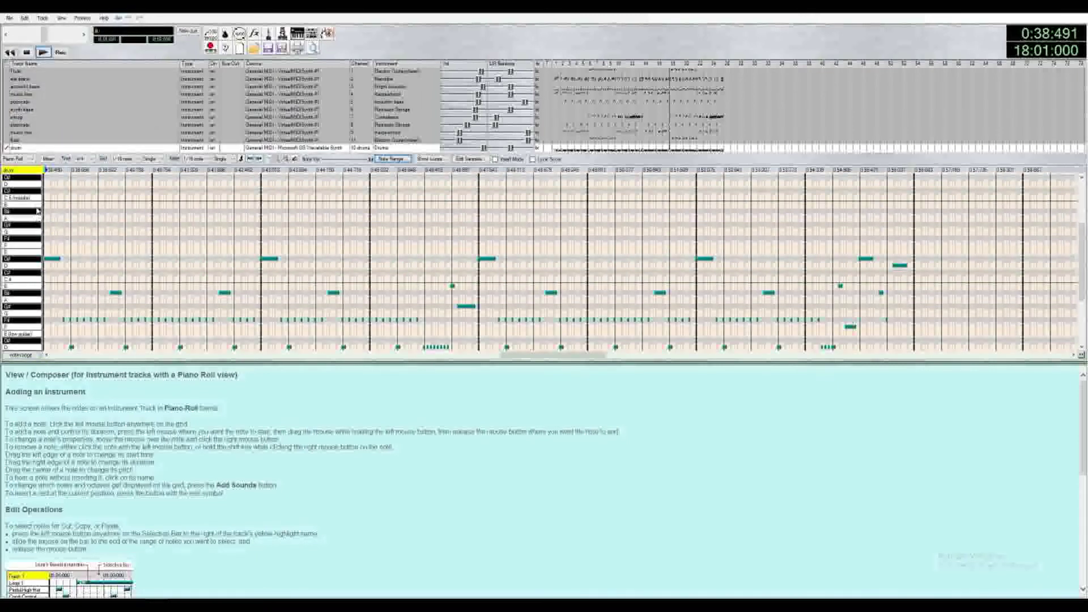
pyautogui.click(35, 199)
pyautogui.rightClick(55, 258)
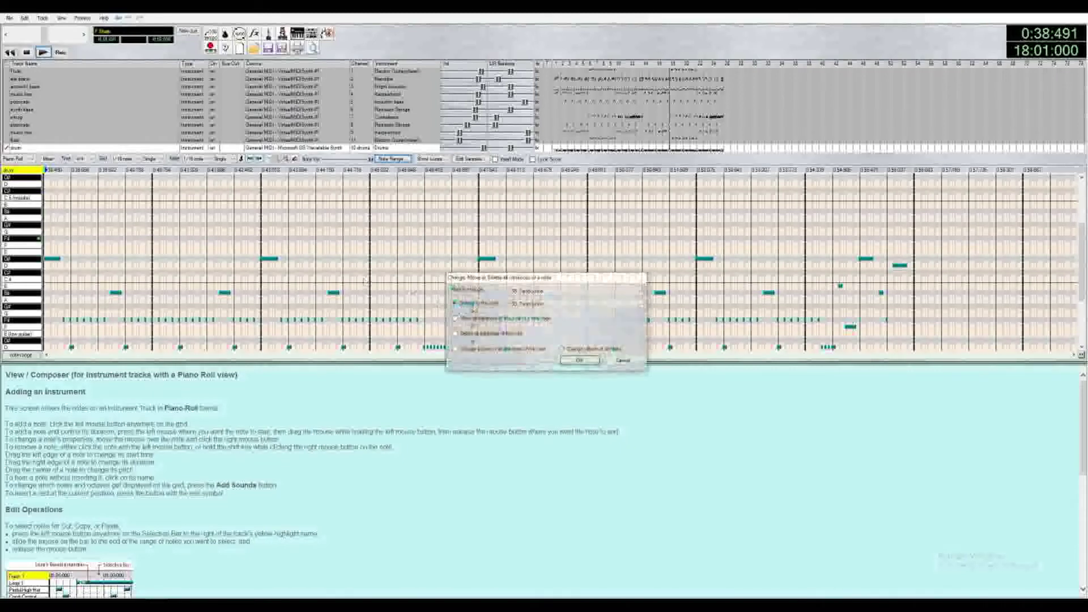
pyautogui.click(585, 361)
pyautogui.click(25, 241)
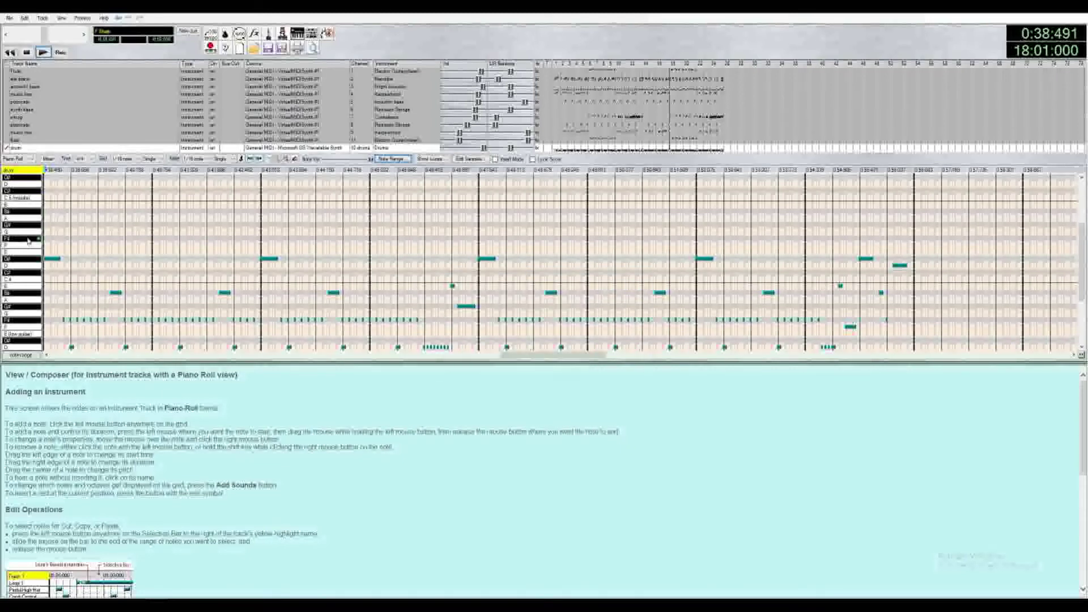
pyautogui.click(28, 242)
pyautogui.click(28, 242)
pyautogui.click(34, 193)
pyautogui.click(34, 193)
pyautogui.scroll(-2, 48, 277)
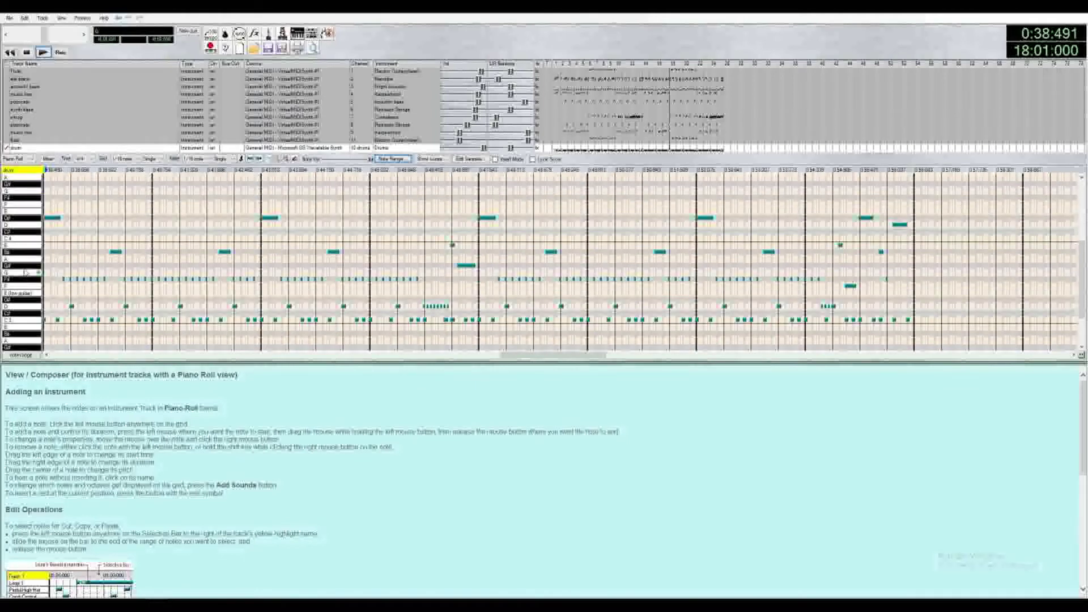
pyautogui.click(25, 273)
pyautogui.click(25, 273)
# - Move all B flat drum note instances out of the drum track into a new track
pyautogui.click(37, 252)
pyautogui.rightClick(37, 252)
pyautogui.click(123, 255)
pyautogui.click(518, 319)
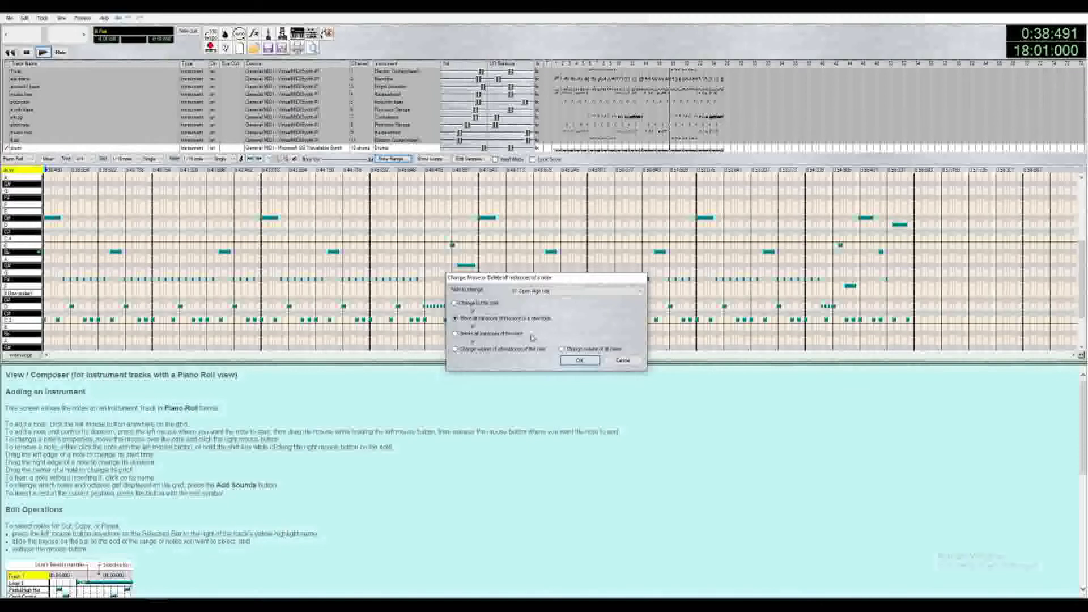
pyautogui.click(574, 359)
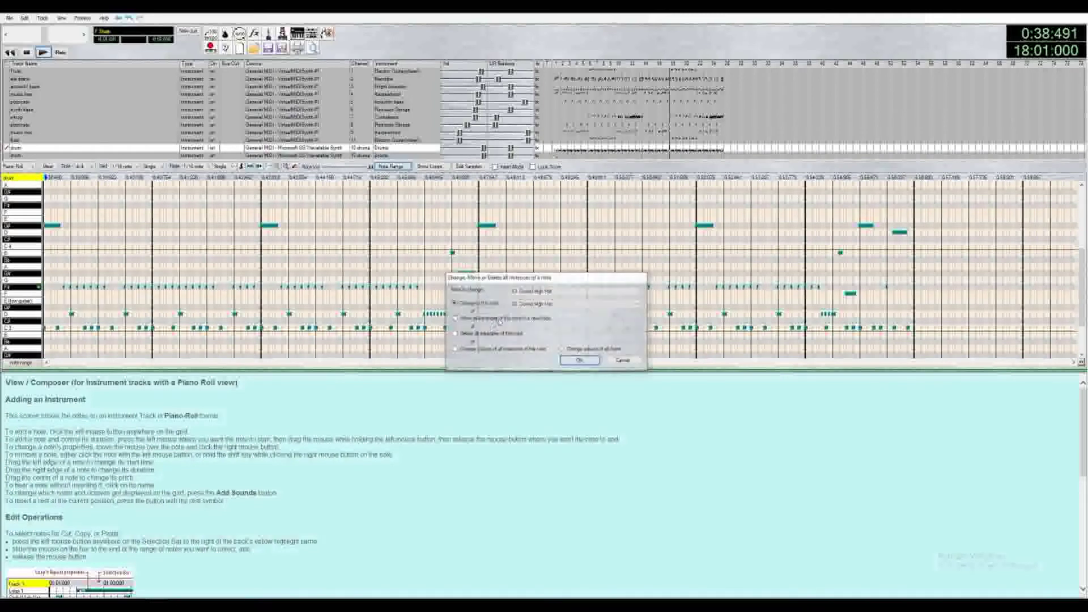
pyautogui.click(493, 321)
pyautogui.click(577, 360)
pyautogui.click(29, 151)
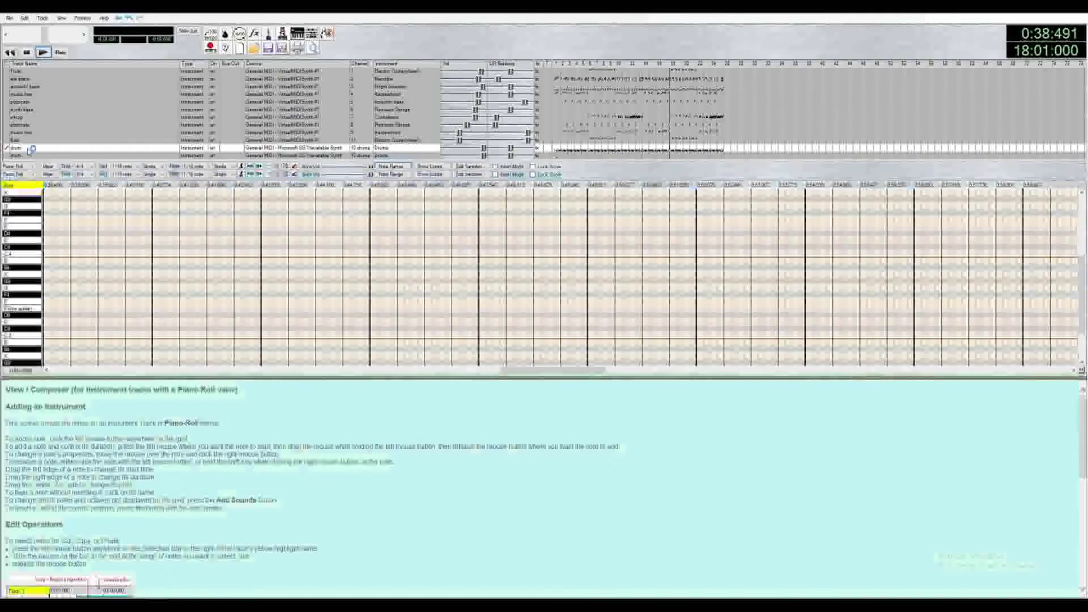
# - Move every G# drum note instance into its own new track and return to the drum notes
pyautogui.rightClick(33, 280)
pyautogui.click(41, 284)
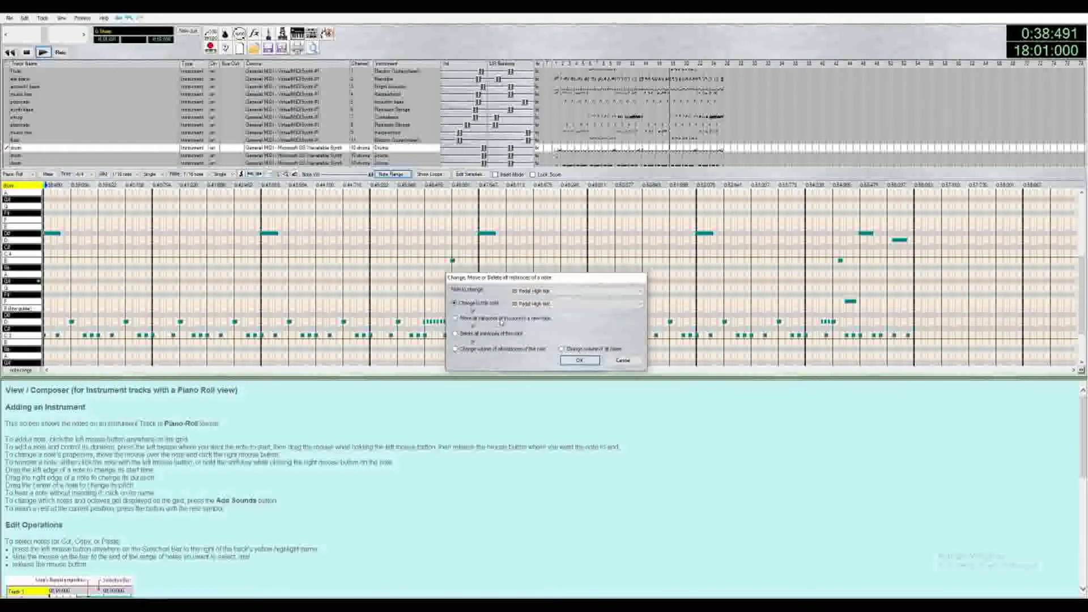
pyautogui.click(500, 319)
pyautogui.click(579, 360)
pyautogui.click(21, 148)
pyautogui.click(19, 149)
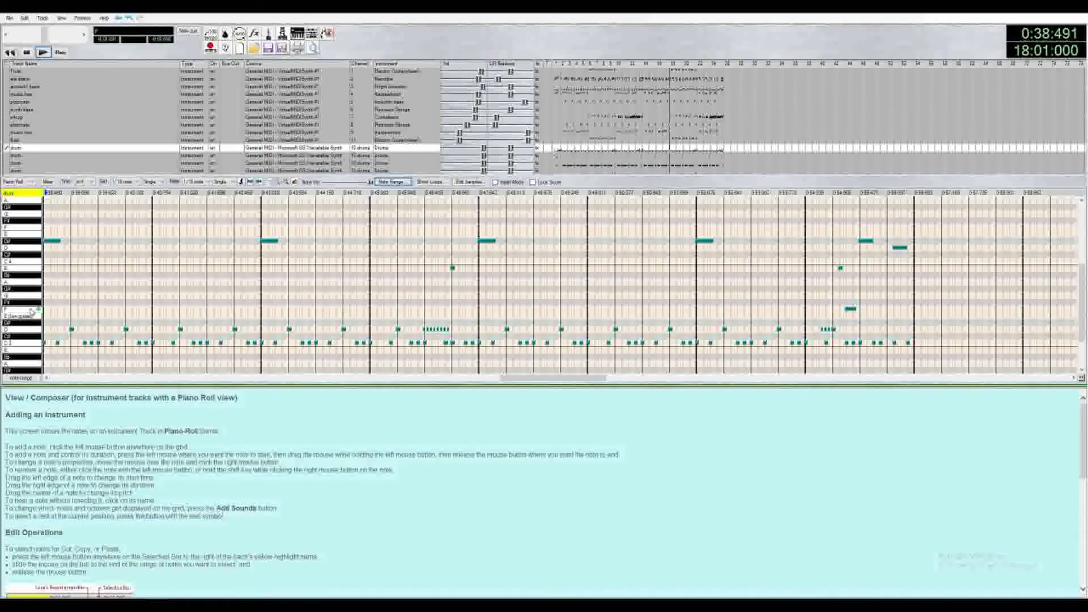
# - Merge two other drum tracks into the split-off drum track with Tracks > Merge
pyautogui.click(22, 155)
pyautogui.click(42, 18)
pyautogui.click(55, 83)
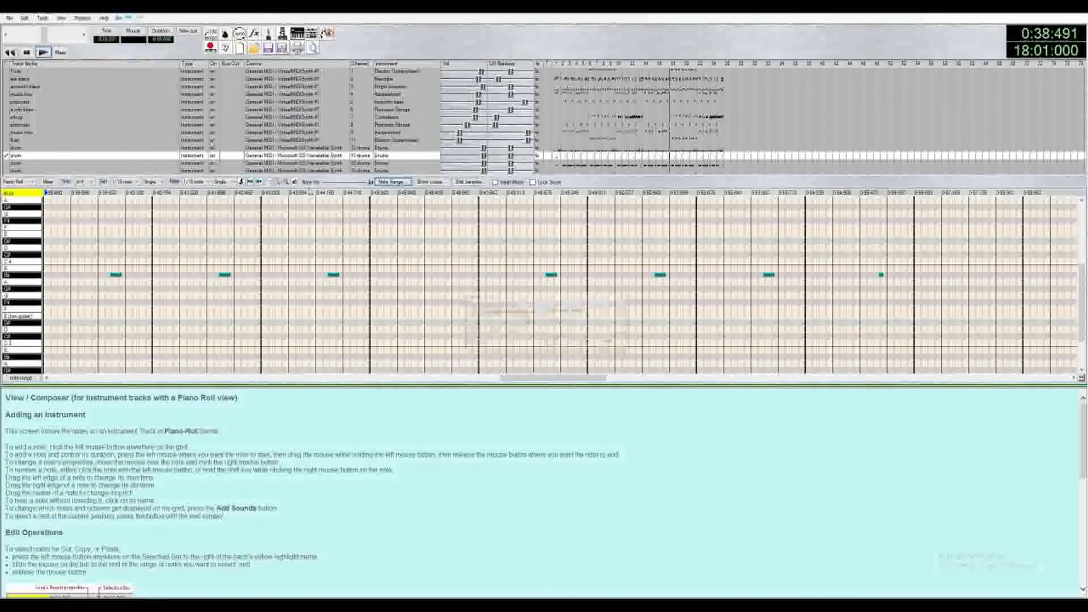
pyautogui.click(586, 310)
pyautogui.click(581, 387)
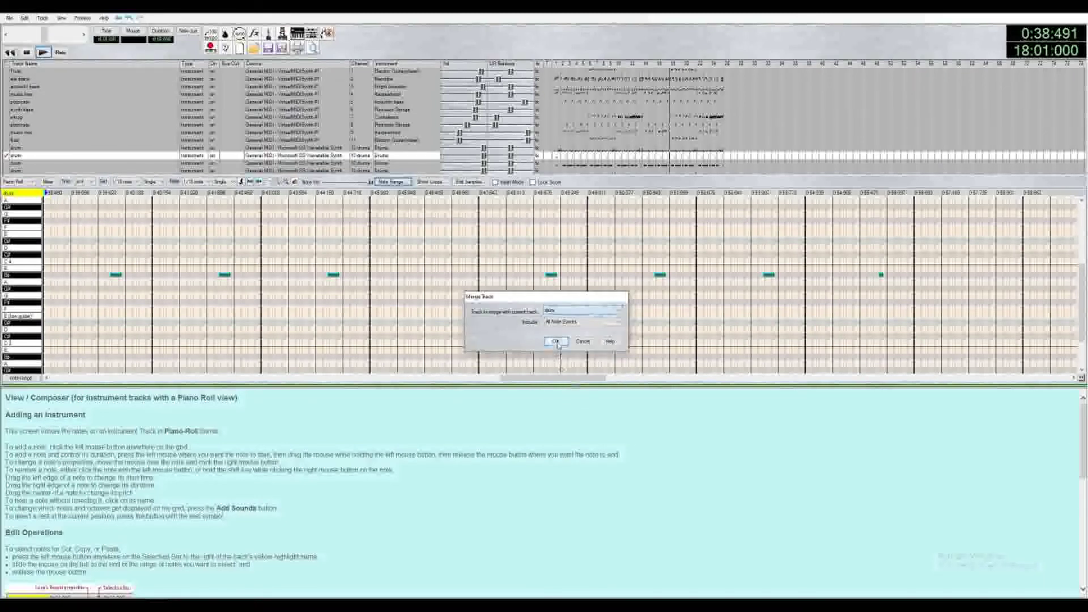
pyautogui.click(548, 342)
pyautogui.click(43, 18)
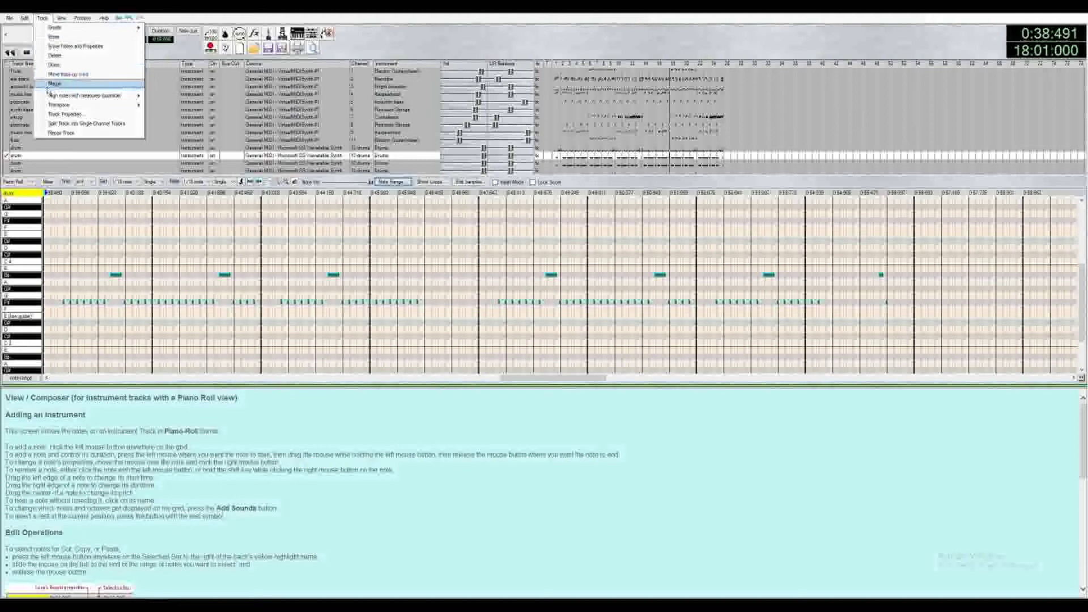
pyautogui.click(55, 83)
pyautogui.click(572, 311)
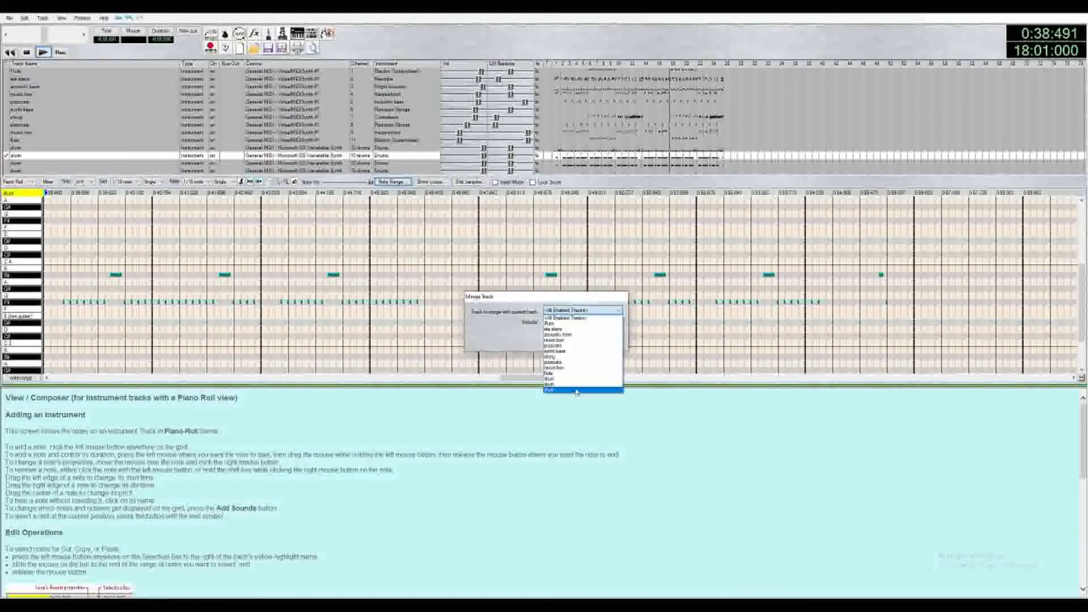
pyautogui.click(573, 329)
pyautogui.click(547, 341)
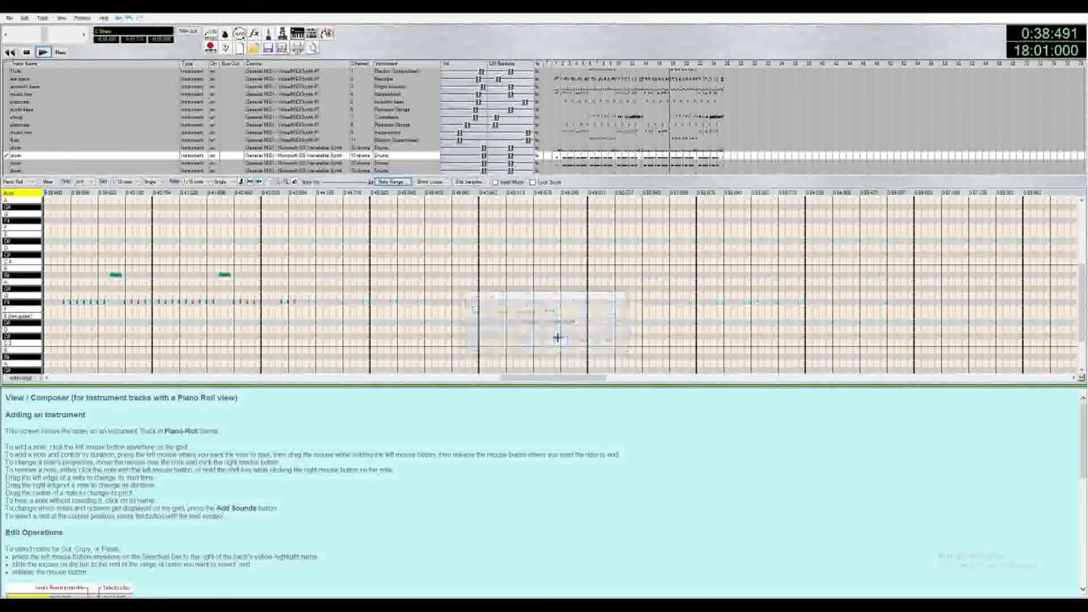
# - Rename the merged drum track to hh
pyautogui.click(46, 155)
pyautogui.write('hh')
pyautogui.press('Return')
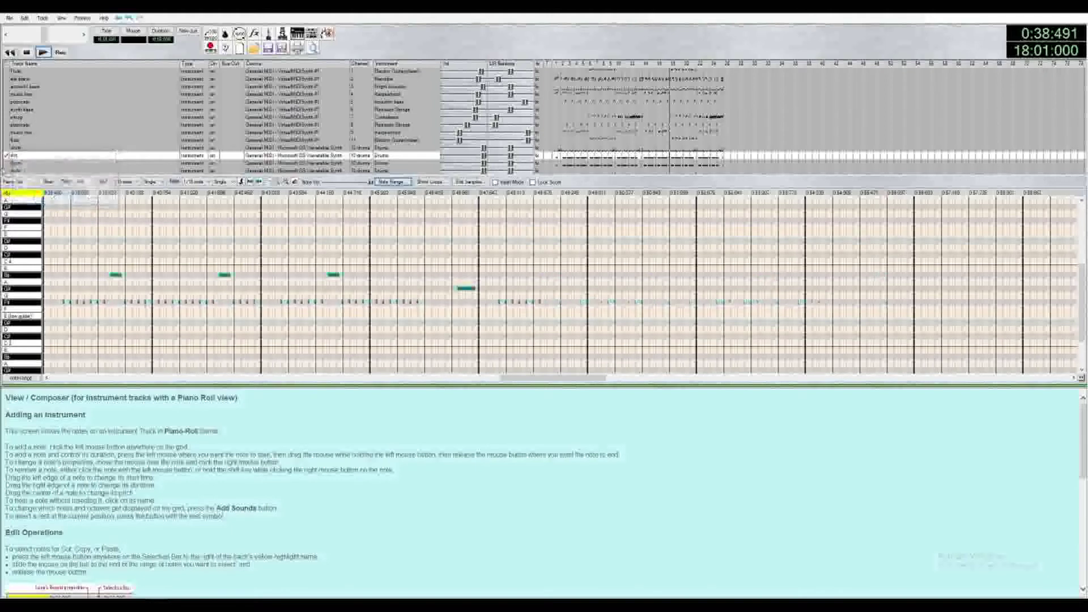
# - Route the hh track to VirtualMIDISynth #1 on a new channel with 19 - Rock Organ
pyautogui.click(260, 160)
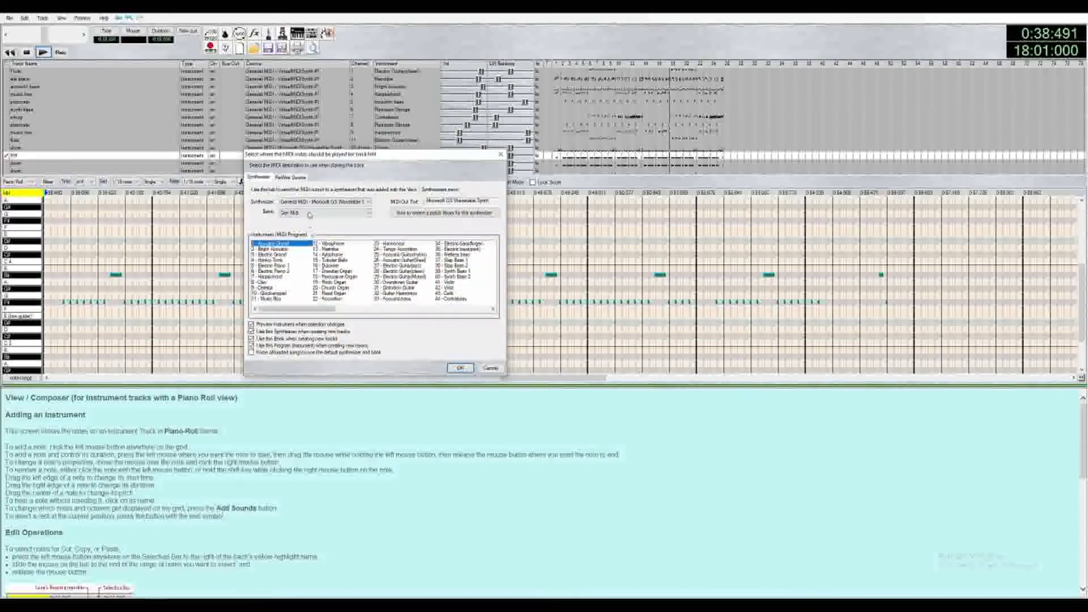
pyautogui.click(321, 202)
pyautogui.click(316, 216)
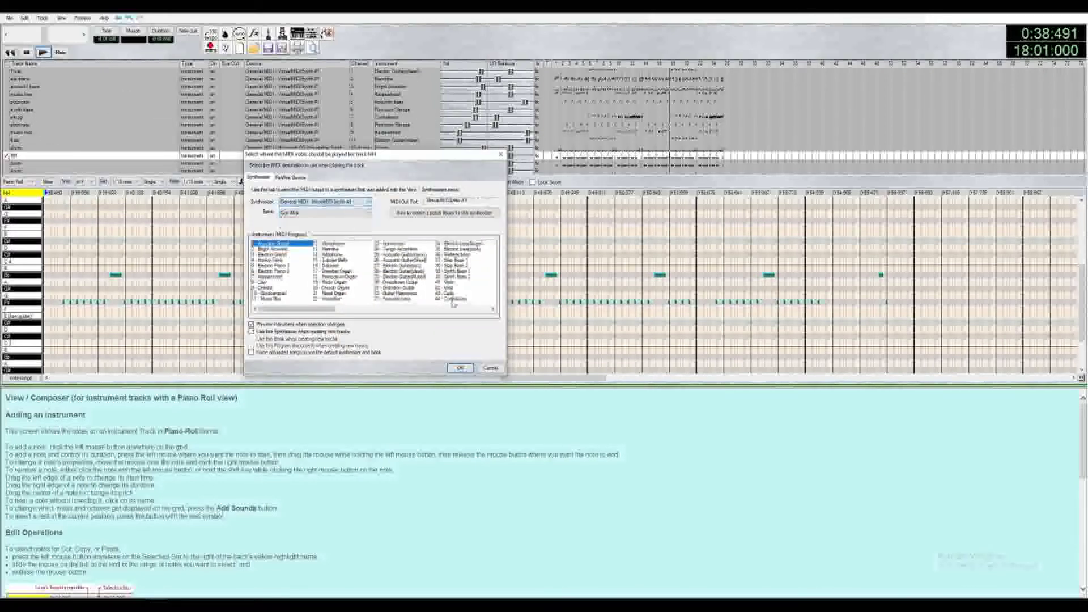
pyautogui.click(460, 368)
pyautogui.click(356, 156)
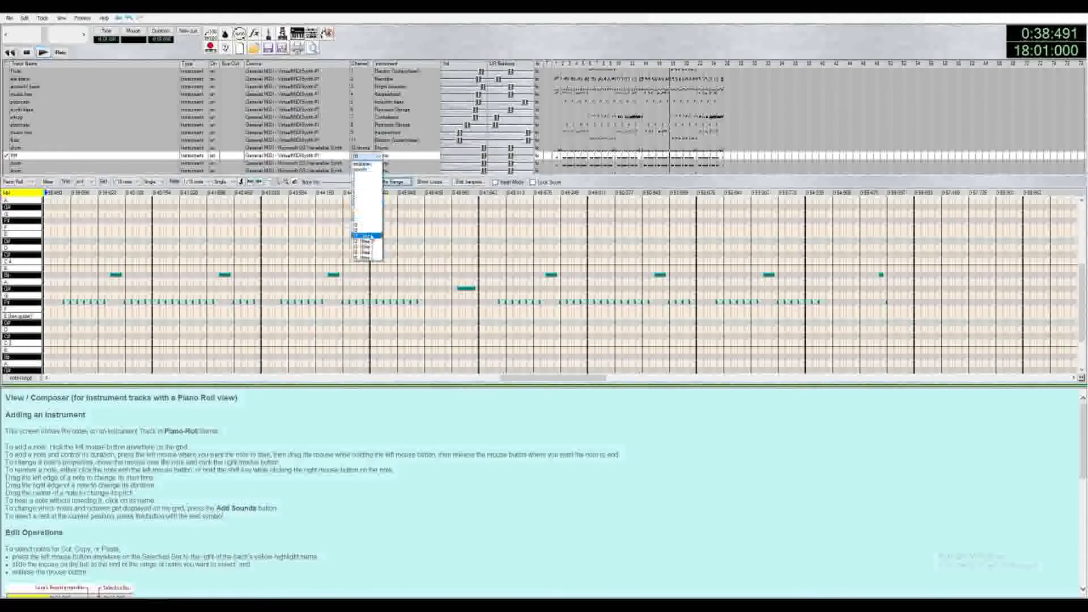
pyautogui.click(366, 237)
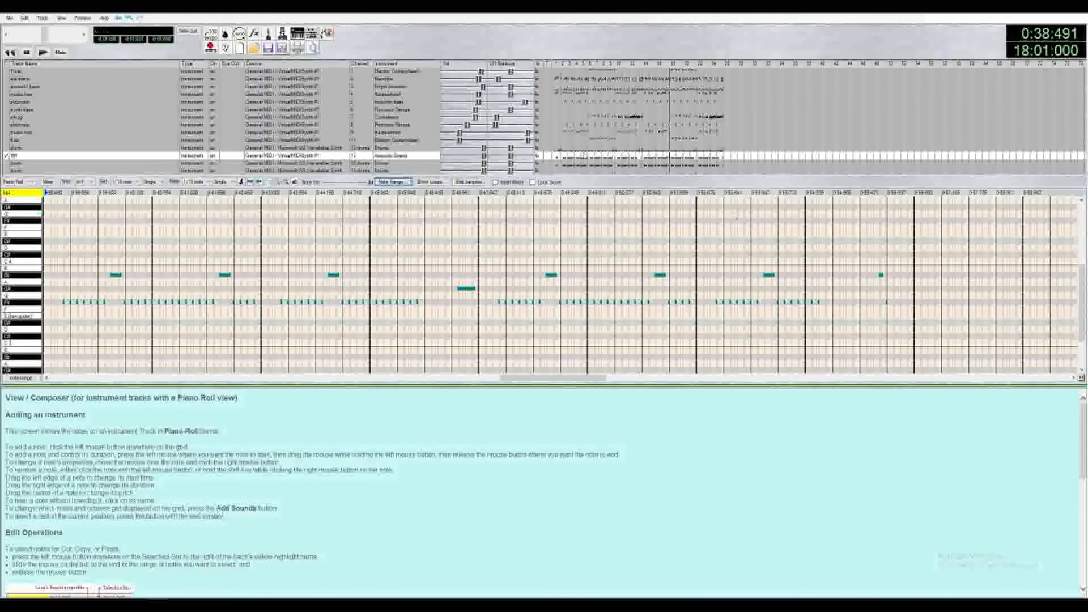
pyautogui.click(390, 156)
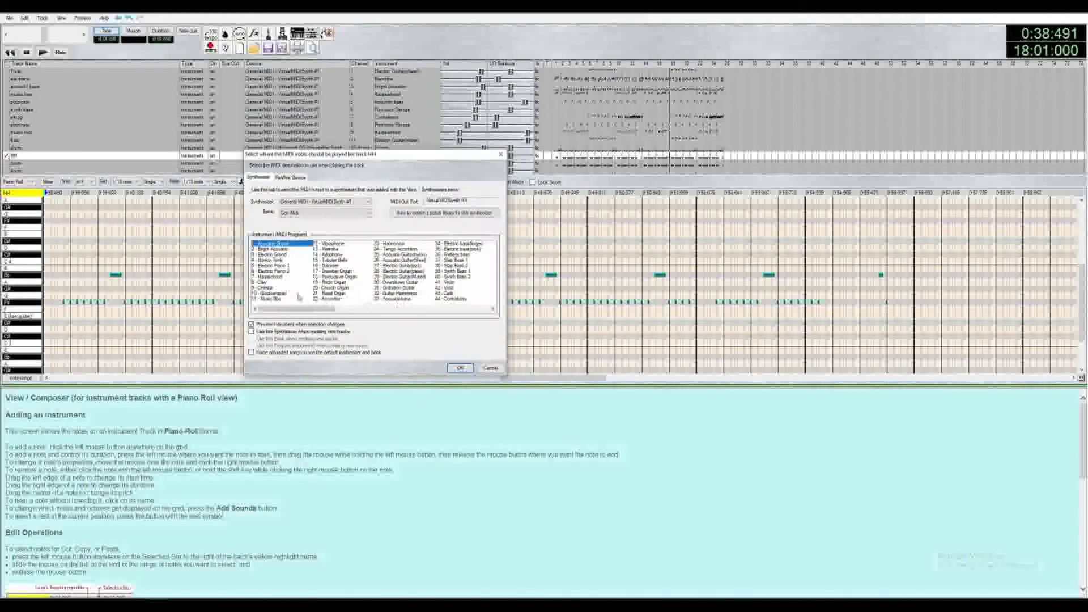
pyautogui.click(333, 282)
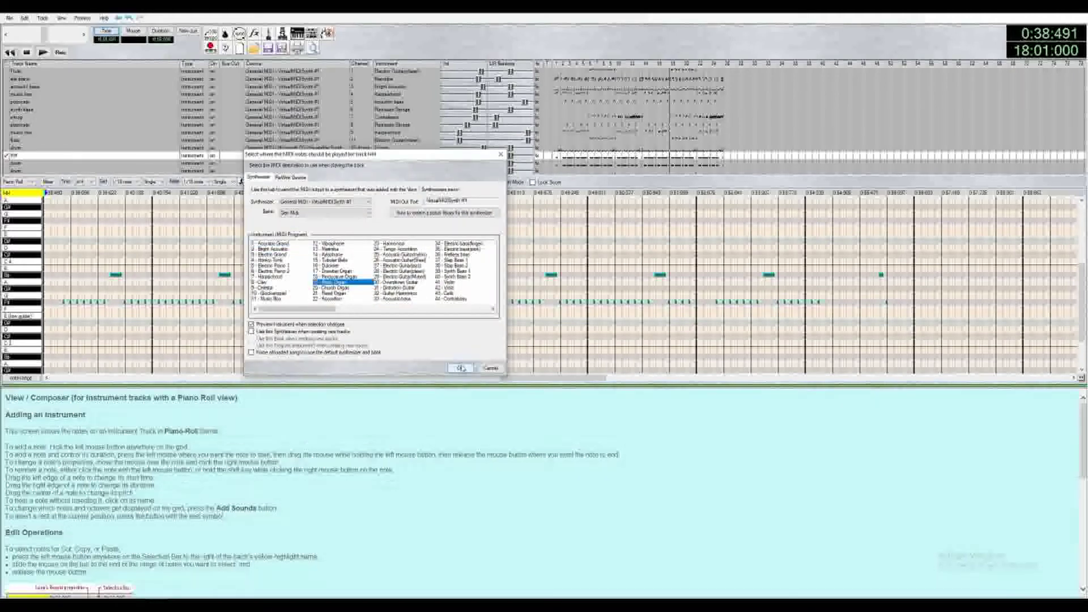
pyautogui.click(460, 368)
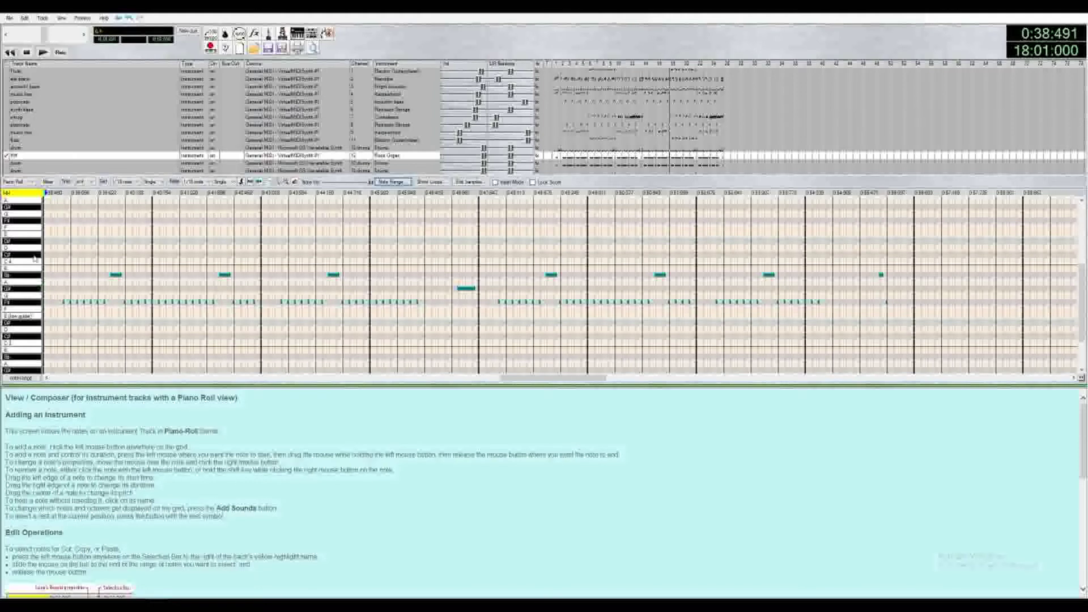
# - Move all D drum notes into a new track and name it kick
pyautogui.click(32, 148)
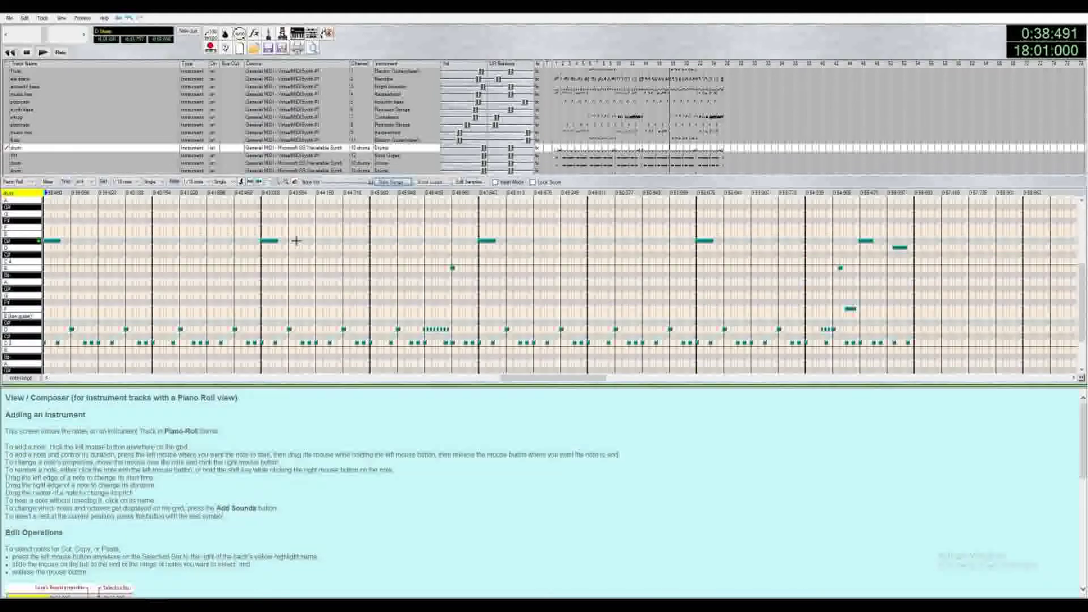
pyautogui.rightClick(23, 328)
pyautogui.click(40, 333)
pyautogui.click(31, 178)
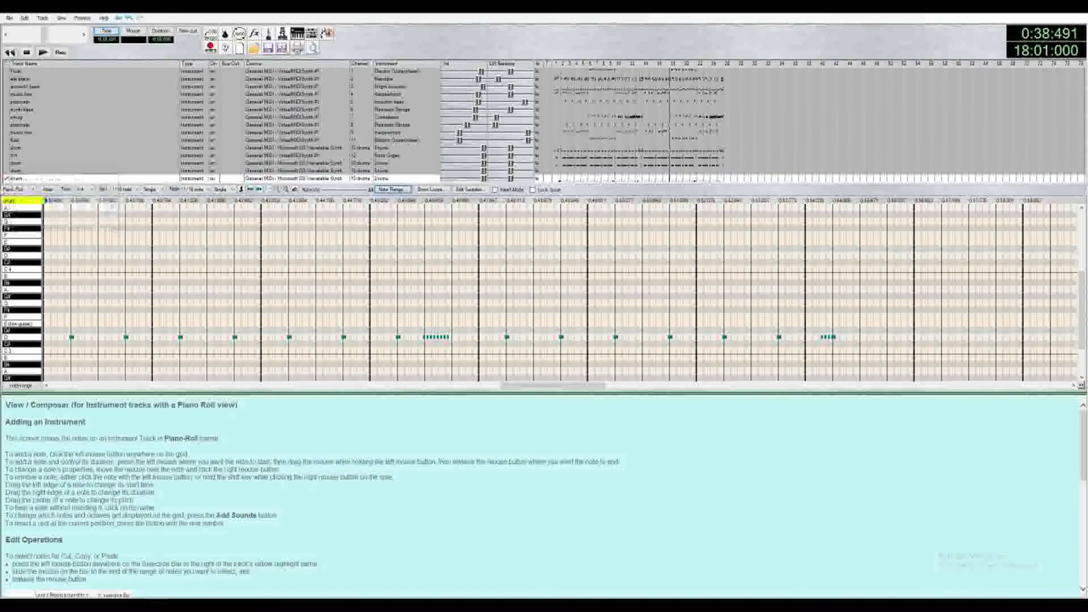
pyautogui.click(30, 148)
pyautogui.rightClick(35, 356)
pyautogui.click(52, 361)
pyautogui.click(582, 360)
pyautogui.click(41, 186)
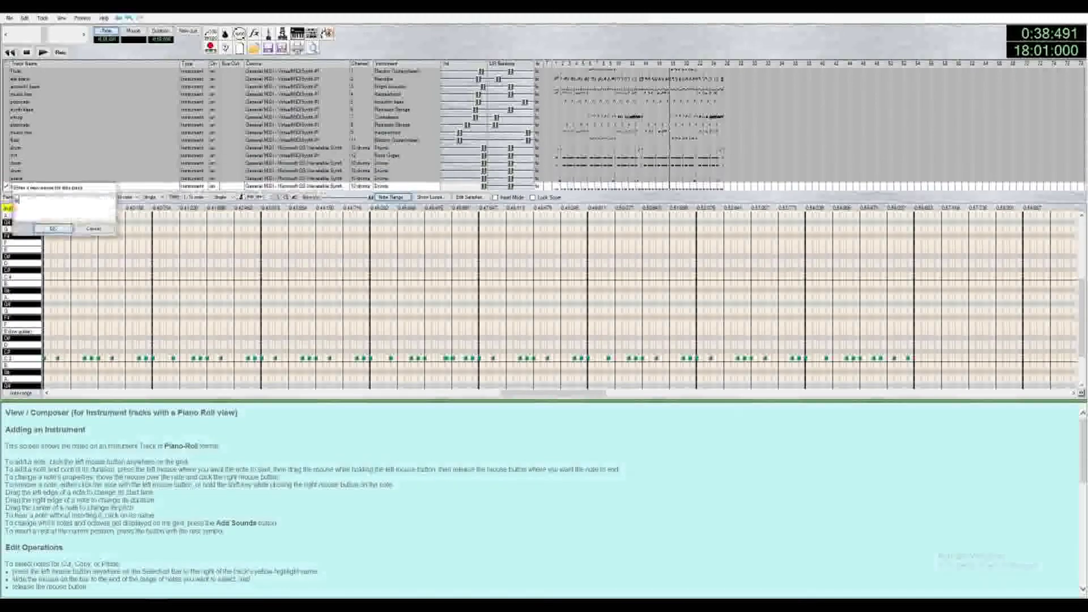
pyautogui.write('kick')
pyautogui.press('Return')
# - Bring up the change-all-instances options for the D# drum note
pyautogui.click(30, 148)
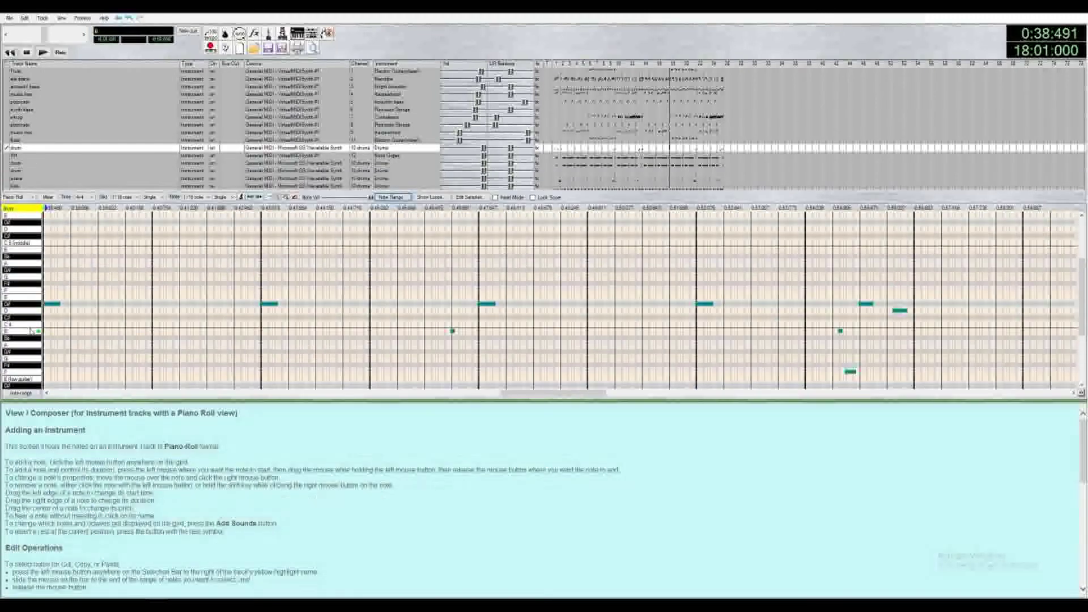
pyautogui.scroll(-1, 33, 320)
pyautogui.rightClick(37, 269)
pyautogui.click(55, 274)
pyautogui.click(581, 360)
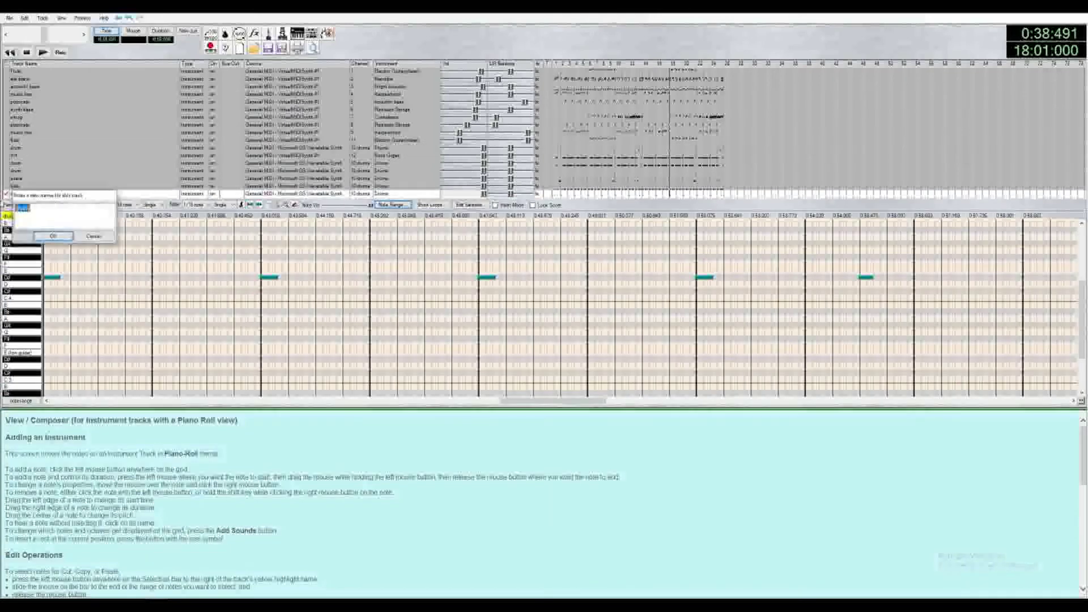
# - Delete the original leftover drum track from the song and confirm the deletion
pyautogui.rightClick(31, 166)
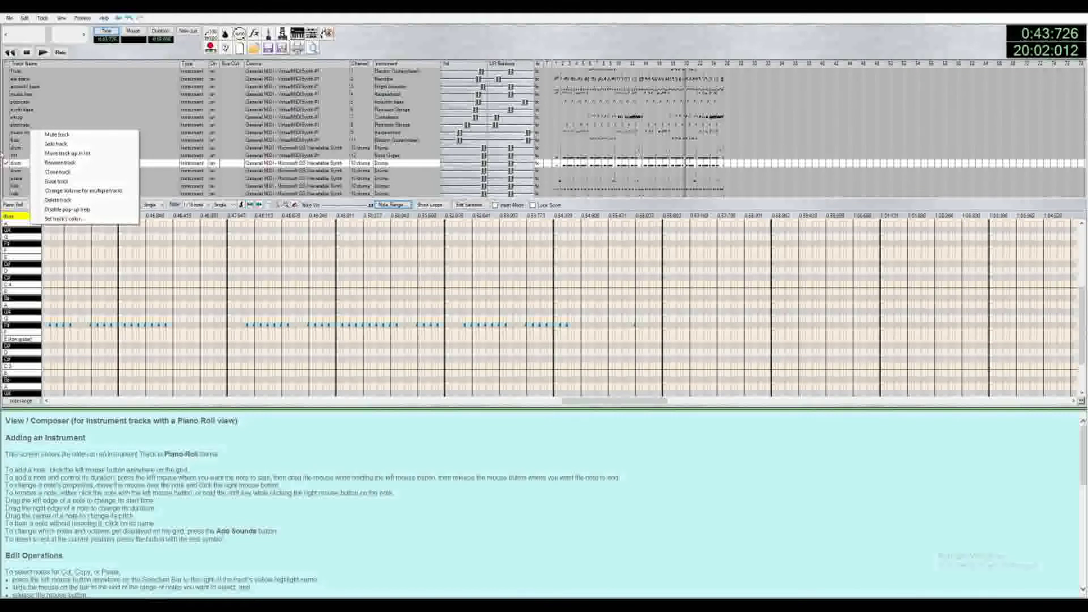
pyautogui.click(58, 200)
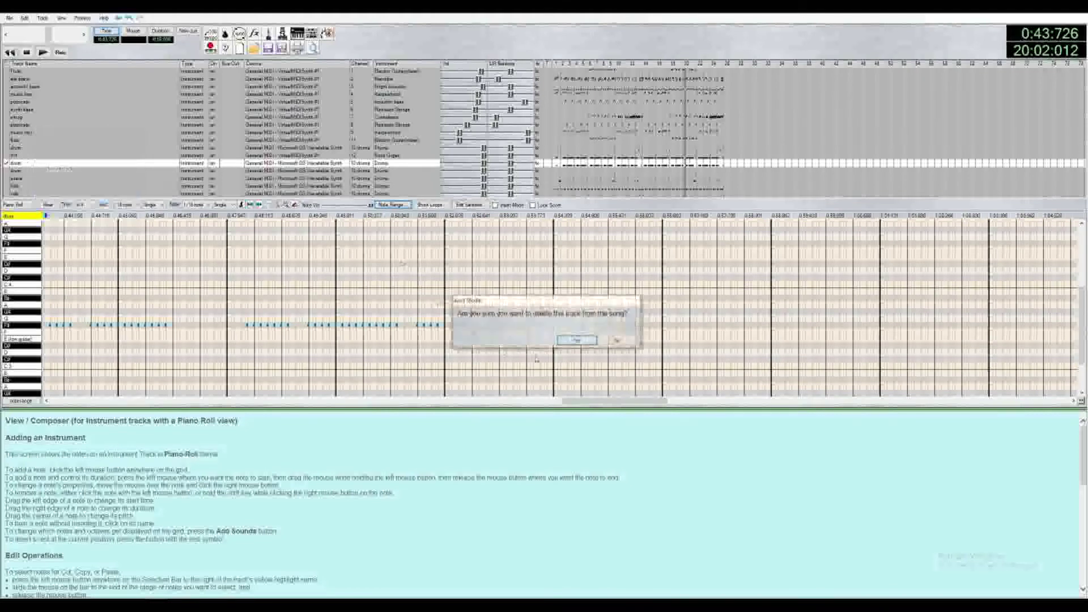
pyautogui.click(567, 341)
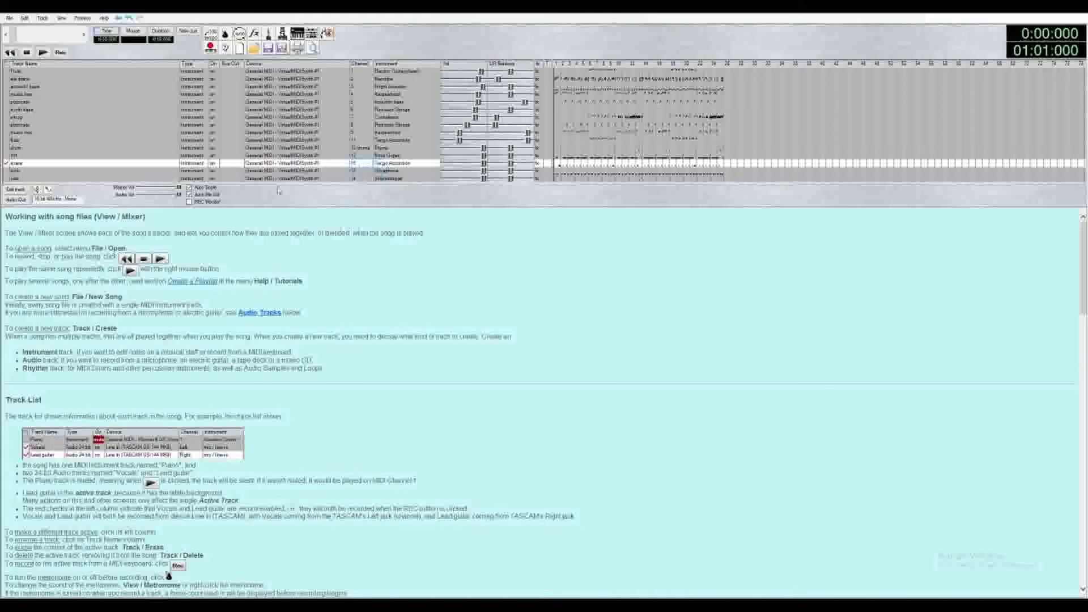
pyautogui.click(391, 141)
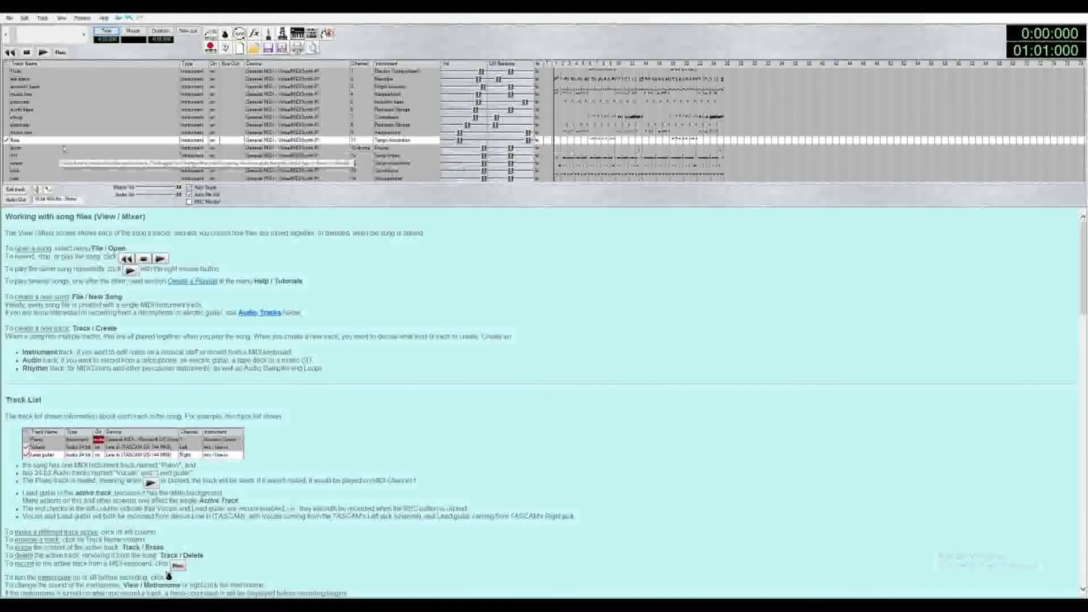
pyautogui.click(315, 140)
pyautogui.click(321, 186)
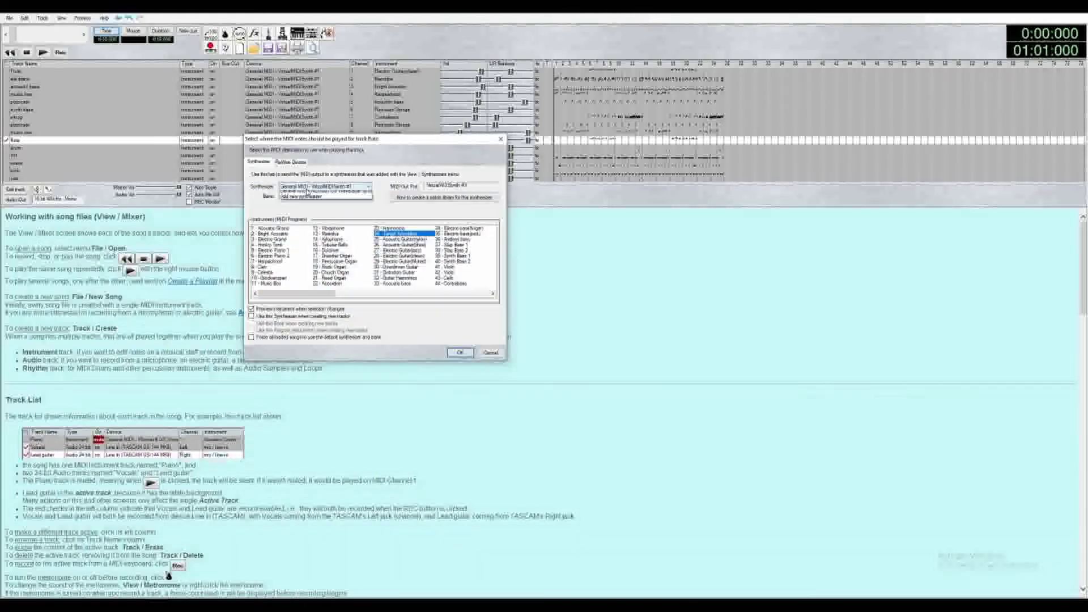
pyautogui.click(491, 353)
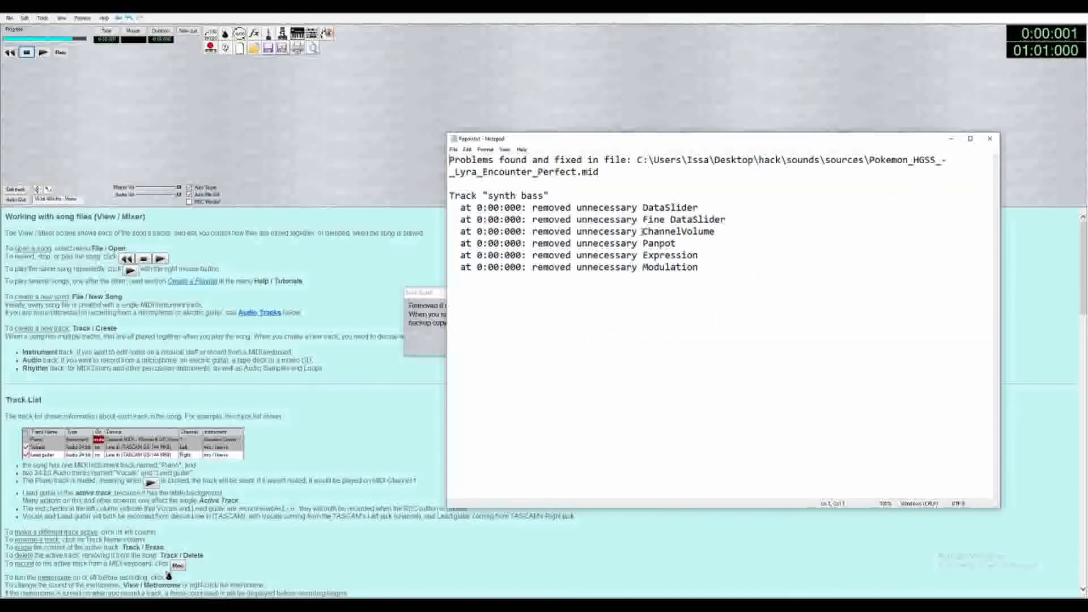
# - Dismiss the Notepad fix report, stop playback and rewind the song position to 0
pyautogui.moveTo(758, 287); pyautogui.dragTo(453, 209)
pyautogui.click(758, 289)
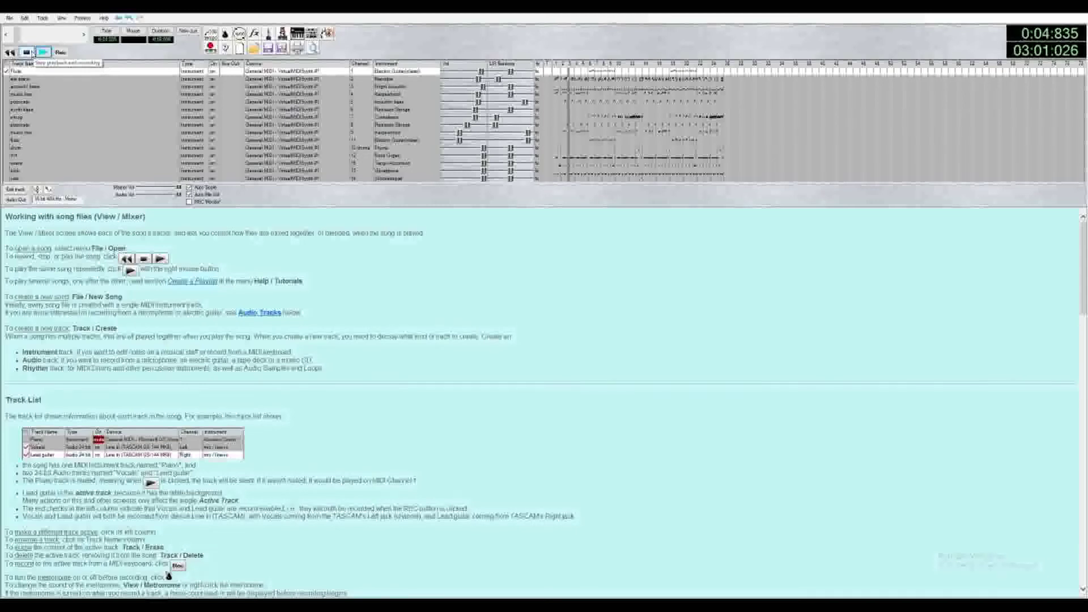
pyautogui.click(32, 52)
pyautogui.moveTo(21, 38); pyautogui.dragTo(9, 36)
pyautogui.click(10, 18)
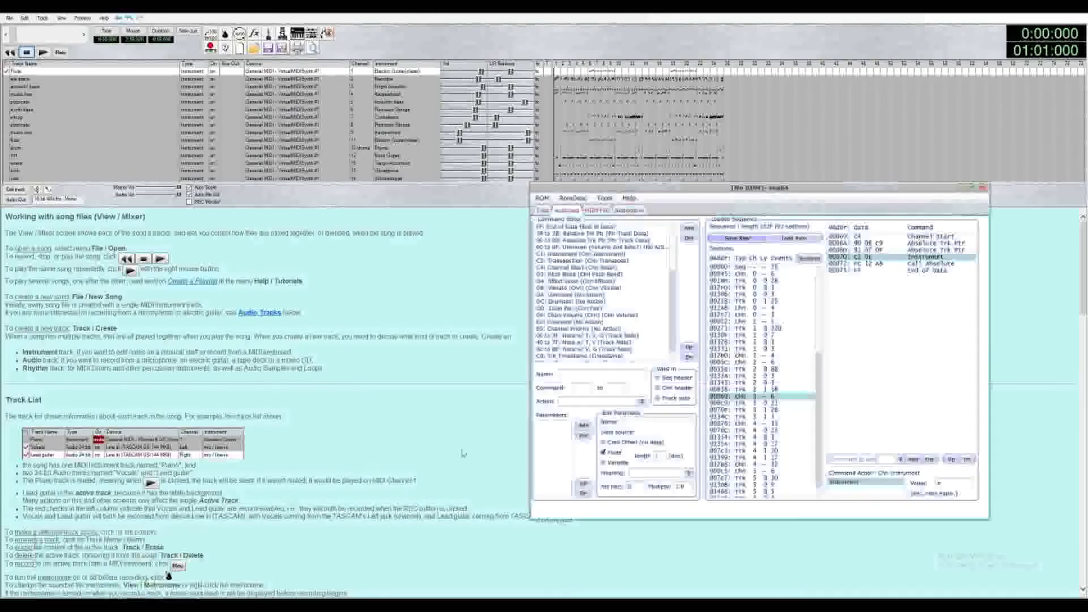
# - Load the info .xml ROM description file in Seq64 and go to the MIDI File tab
pyautogui.moveTo(705, 188); pyautogui.dragTo(477, 176)
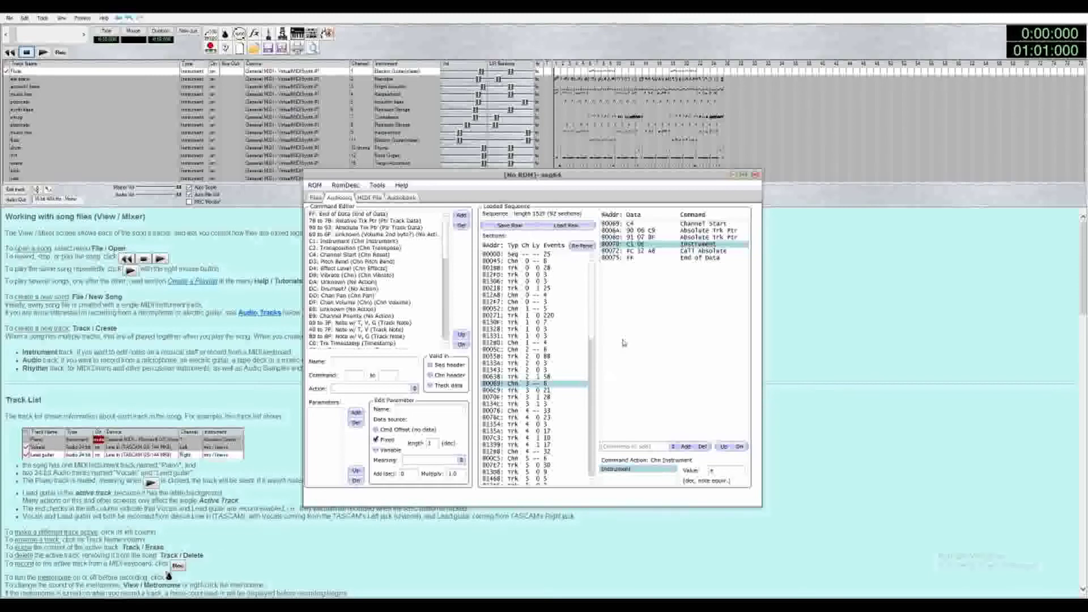
pyautogui.click(345, 186)
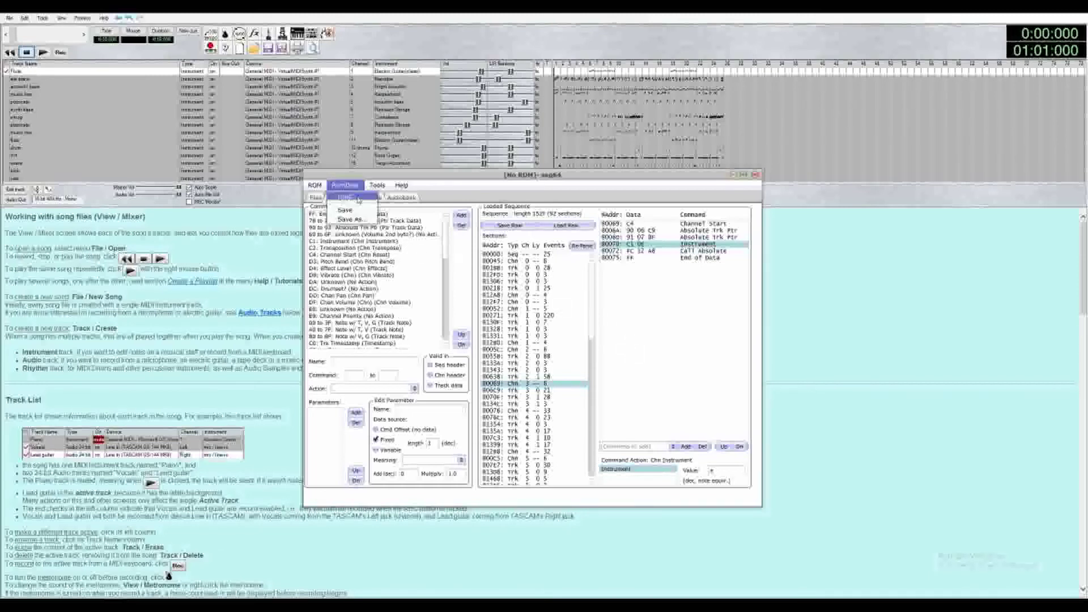
pyautogui.click(347, 198)
pyautogui.click(518, 244)
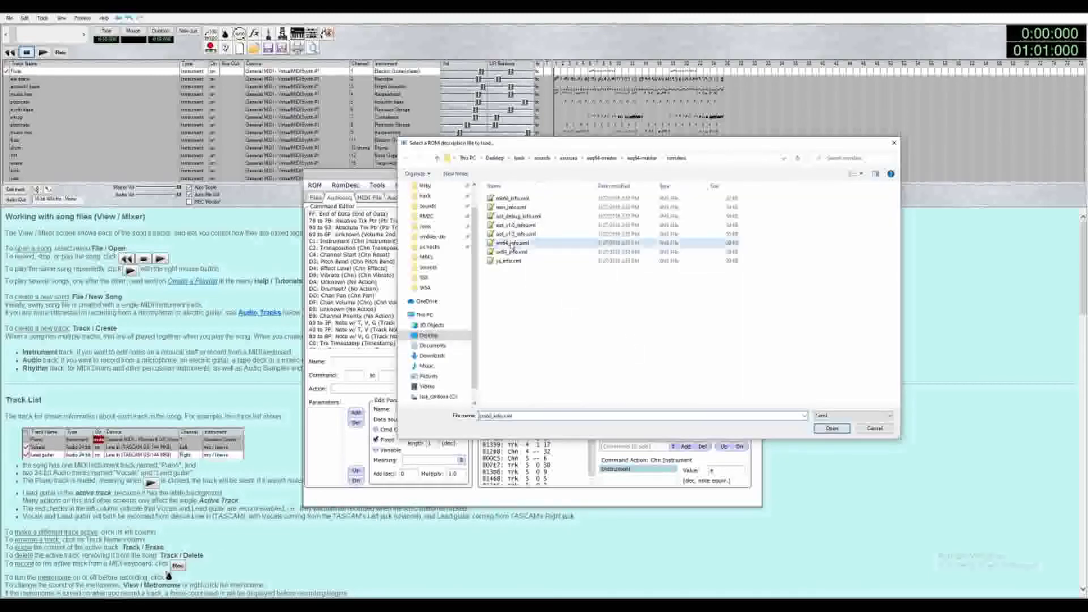
pyautogui.doubleClick(520, 245)
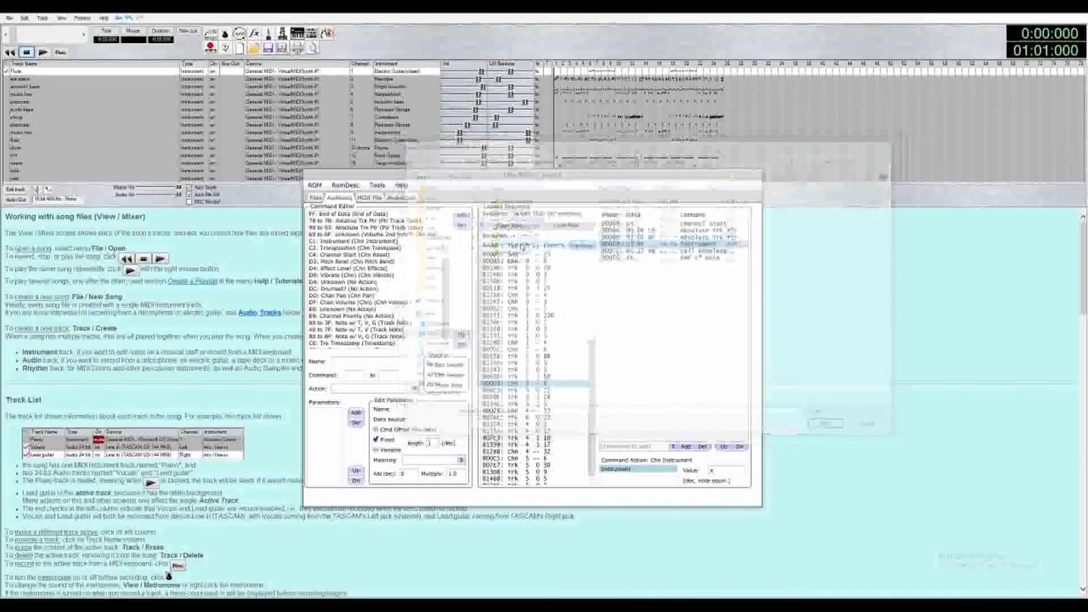
pyautogui.click(374, 198)
# - Import the Pokémon HGSS Lyra encounter MIDI from sounds > sources, overwriting the loaded sequence
pyautogui.click(415, 219)
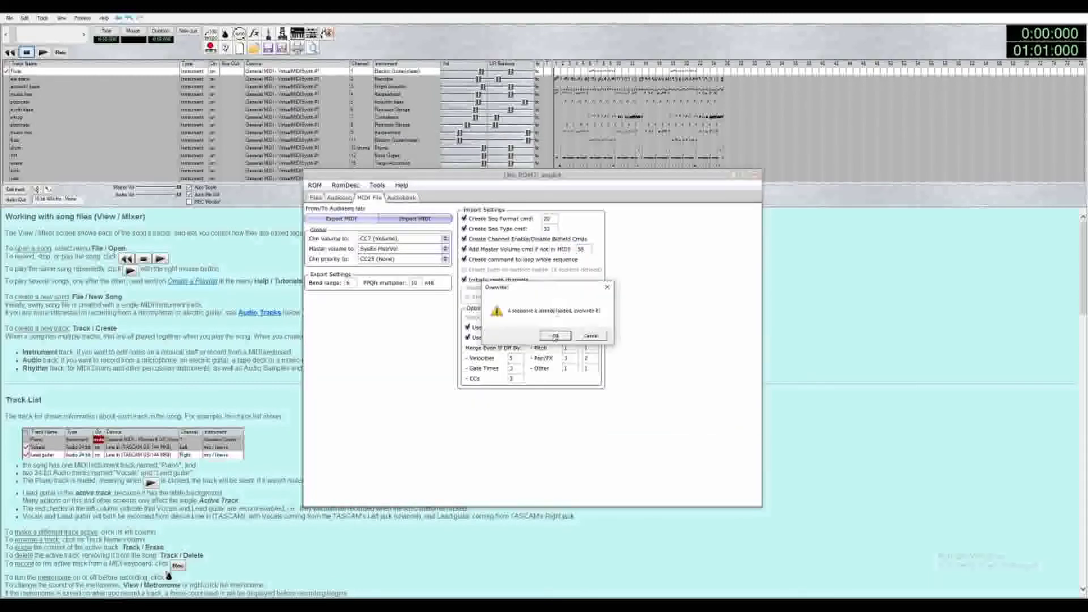
pyautogui.click(556, 336)
pyautogui.click(428, 233)
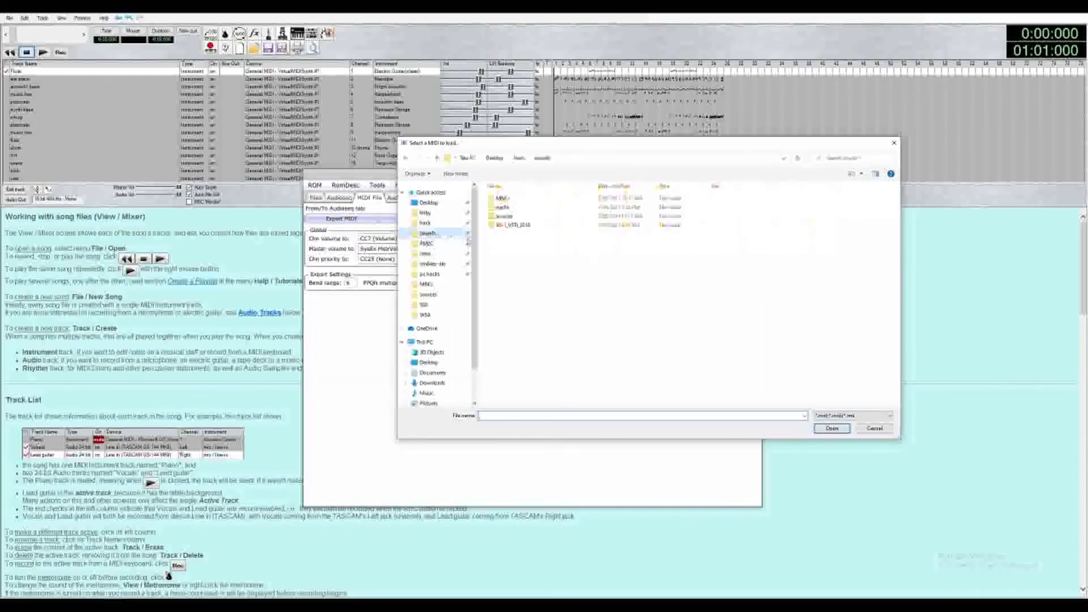
pyautogui.doubleClick(503, 216)
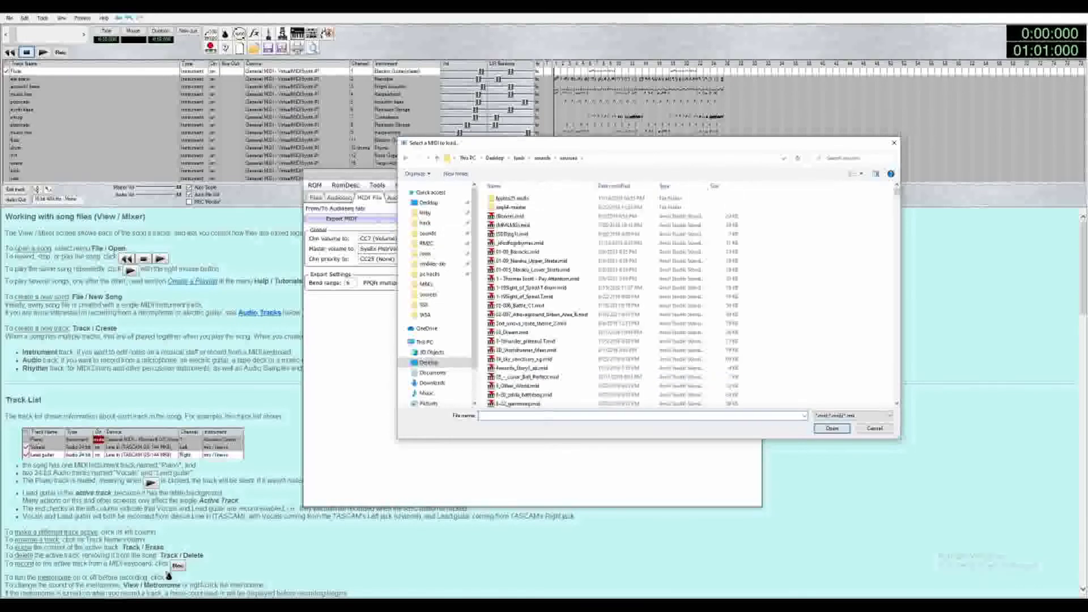
pyautogui.write('pokemon')
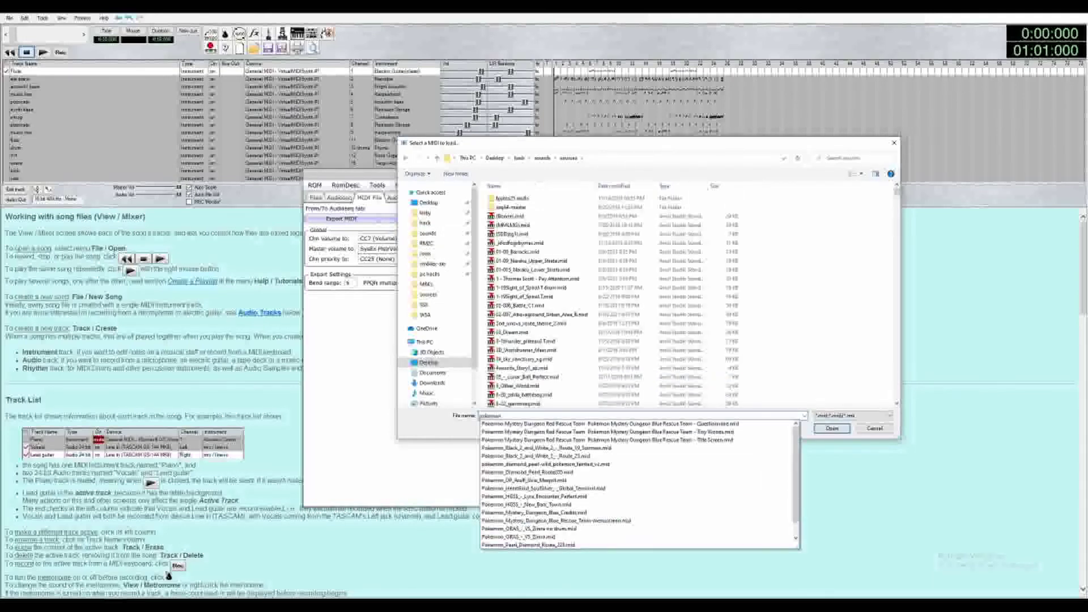
pyautogui.write('_h')
pyautogui.press('Down')
pyautogui.press('Down')
pyautogui.press('Return')
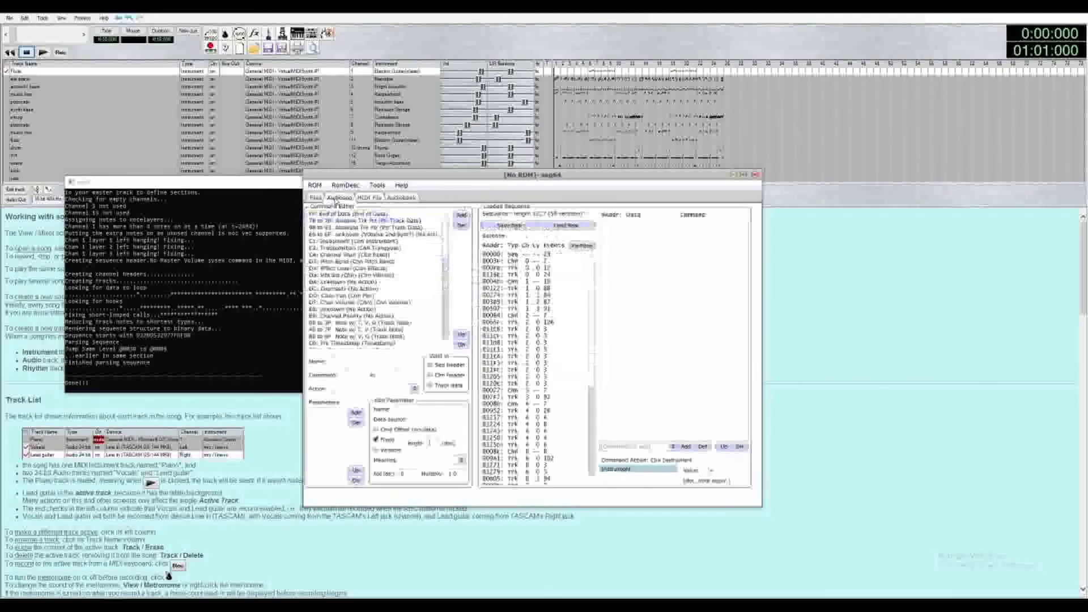
# - Change the Seq section's Master Volume value from 58 to 64
pyautogui.moveTo(244, 186); pyautogui.dragTo(244, 247)
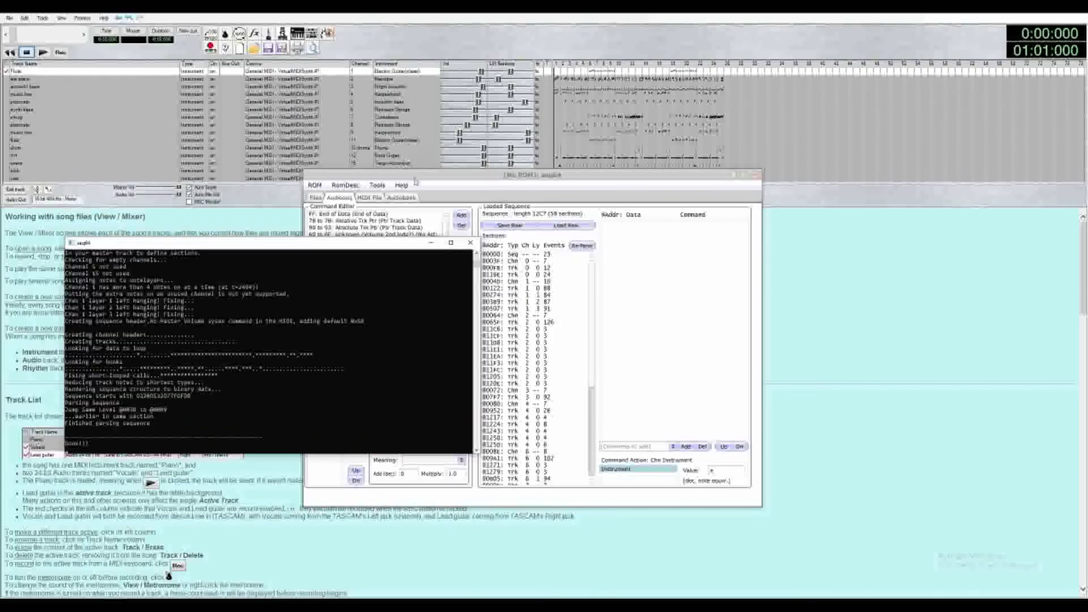
pyautogui.moveTo(419, 179); pyautogui.dragTo(332, 215)
pyautogui.click(464, 274)
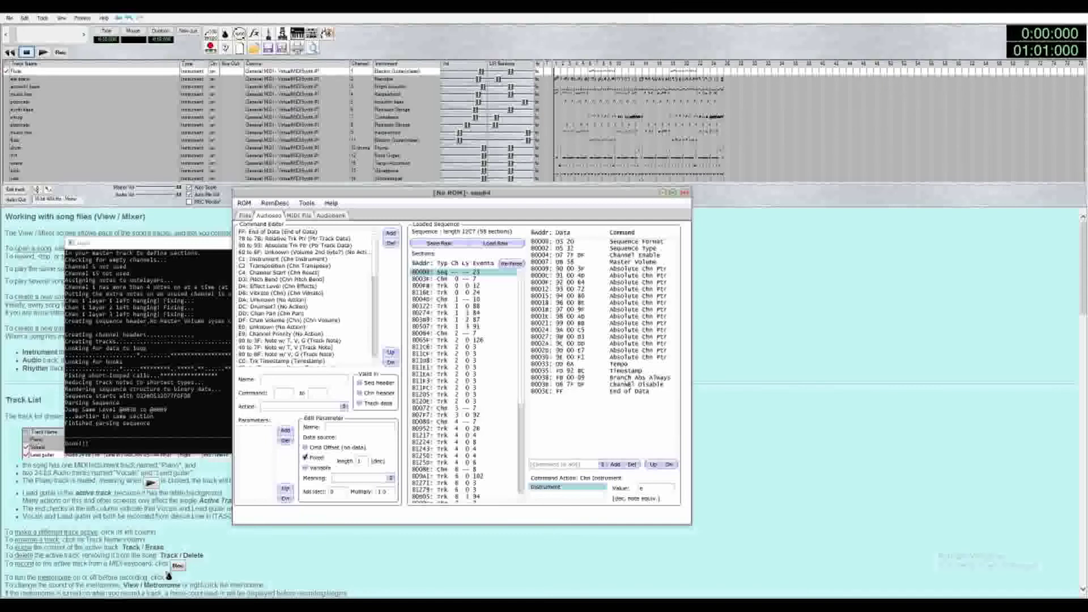
pyautogui.click(631, 379)
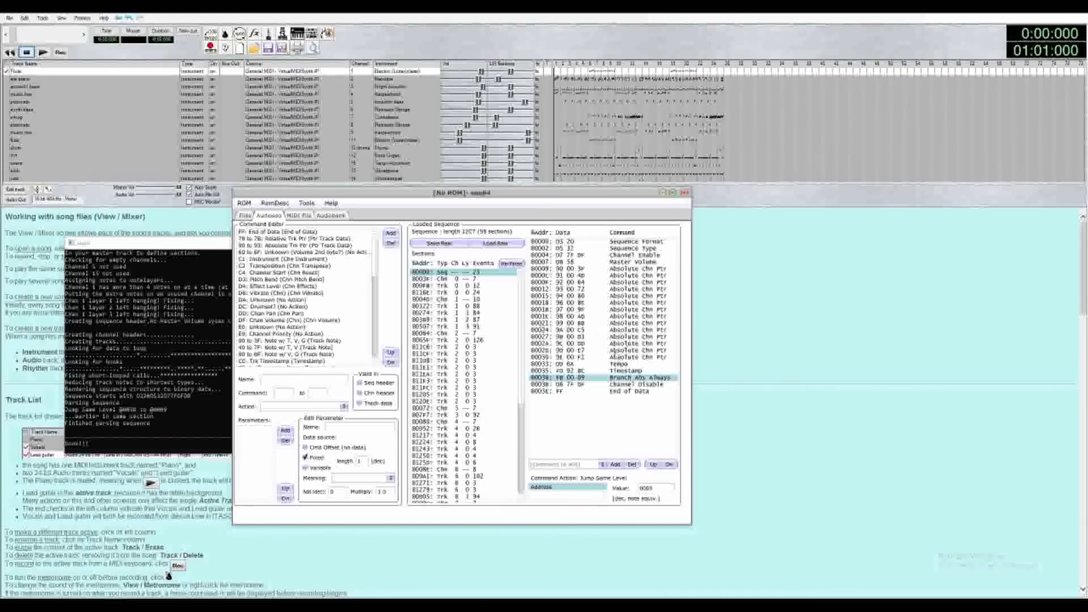
pyautogui.click(637, 263)
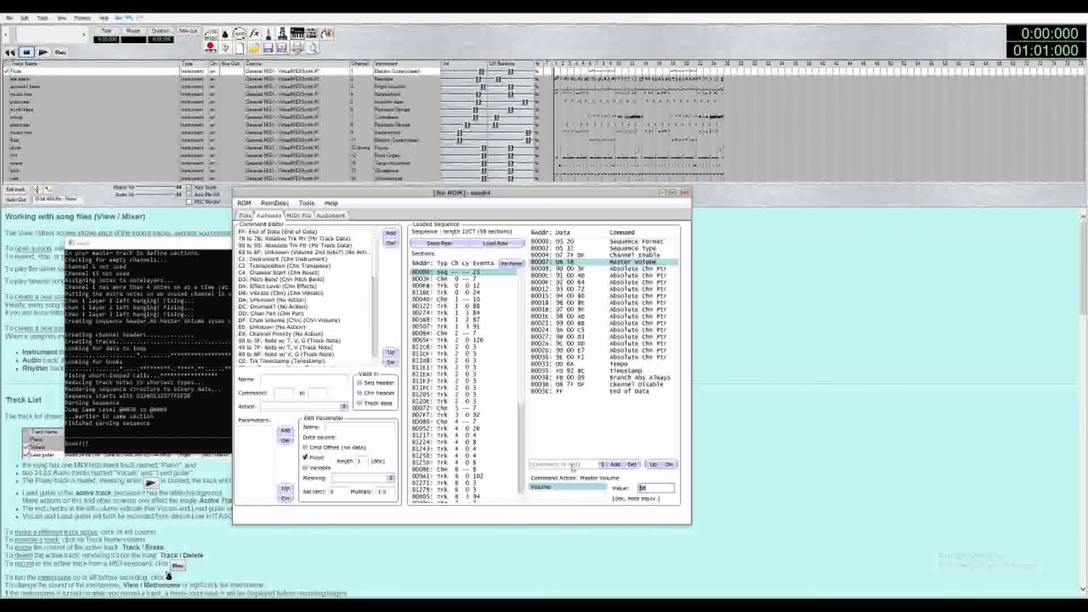
pyautogui.write('64')
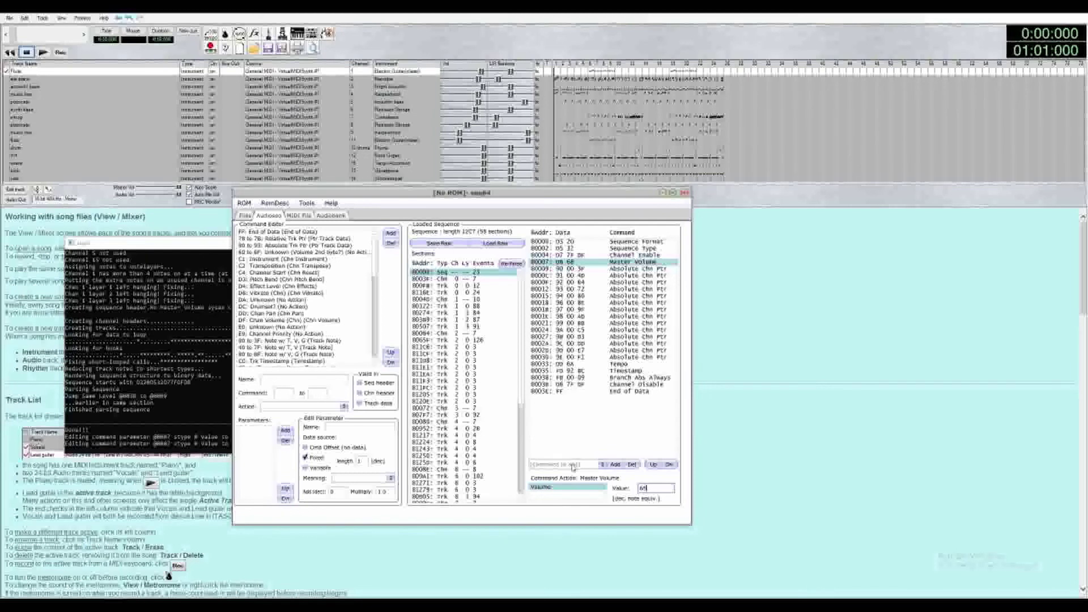
pyautogui.click(492, 279)
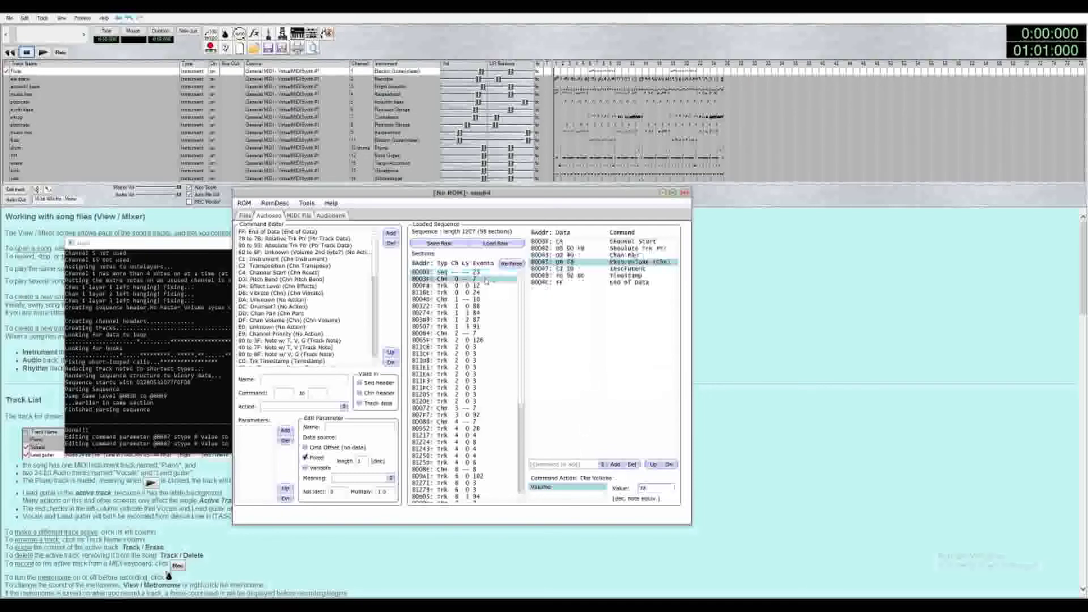
pyautogui.click(611, 269)
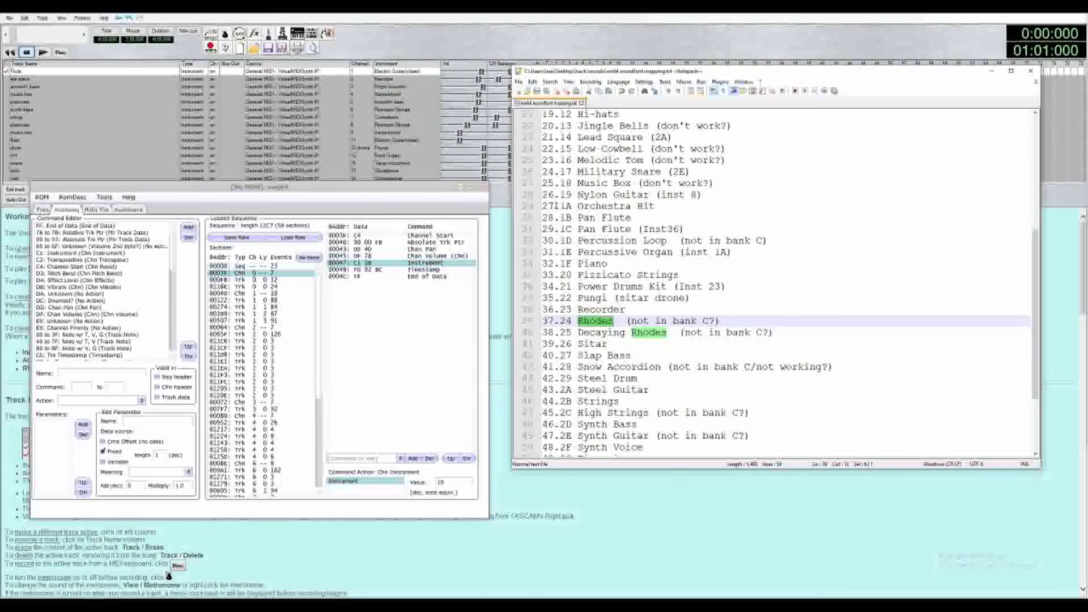
# - Look up the instrument codes (1A, Pan Flute 1B, Piano) in the Notepad++ instrument list
pyautogui.moveTo(560, 207); pyautogui.dragTo(573, 207)
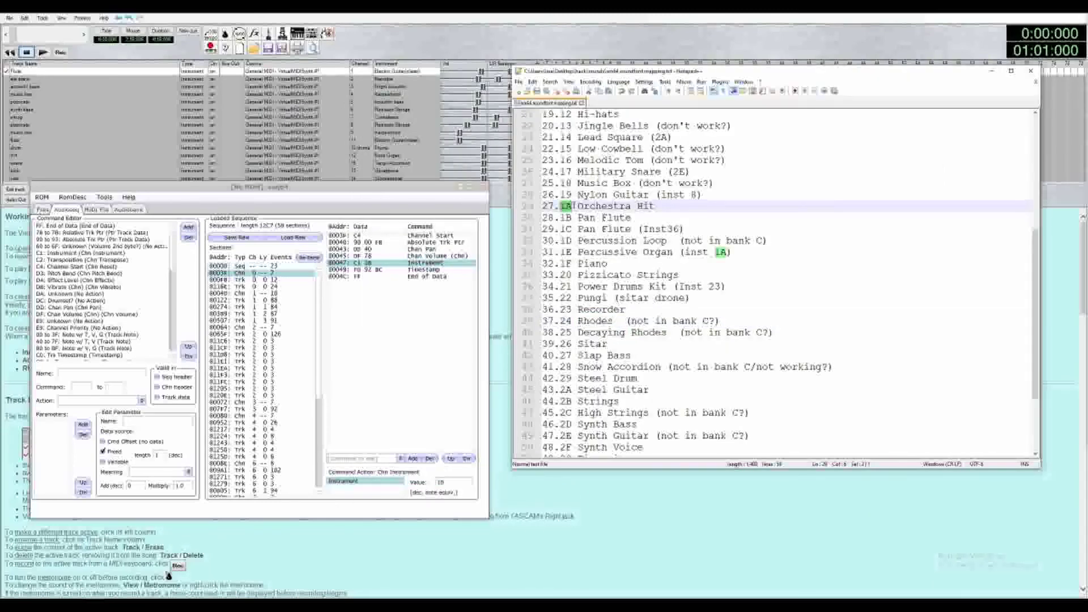
pyautogui.doubleClick(566, 217)
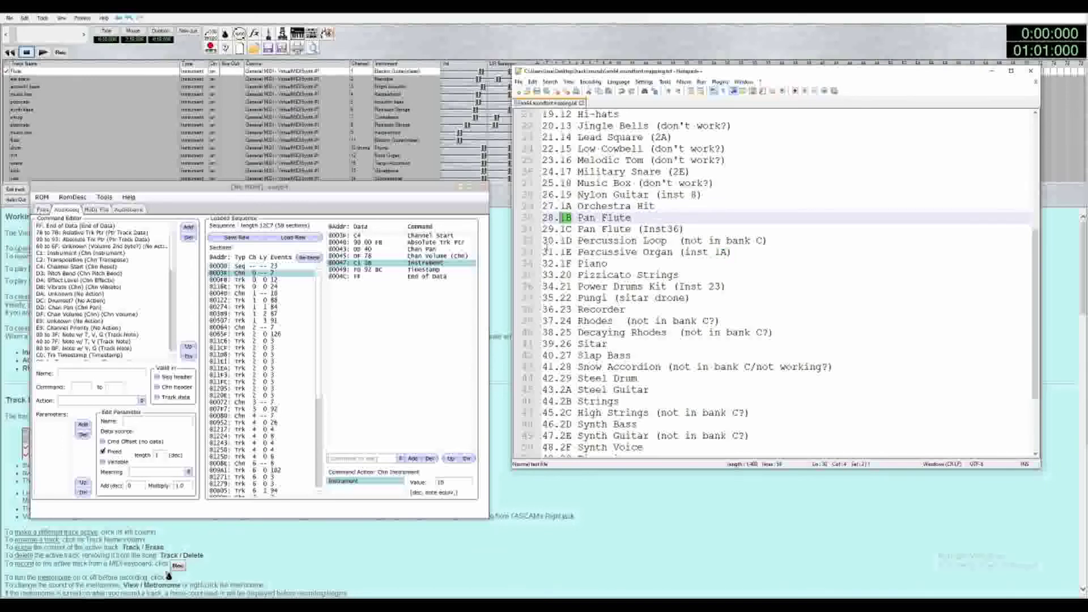
pyautogui.doubleClick(603, 218)
pyautogui.keyDown('shift'); pyautogui.click(578, 218); pyautogui.keyUp('shift')
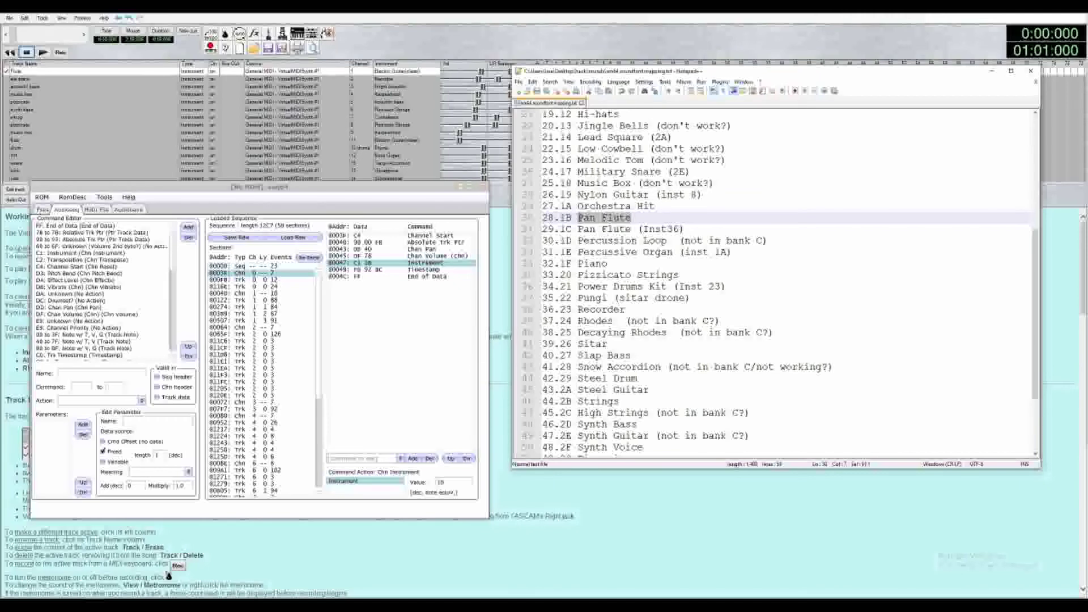
pyautogui.click(652, 264)
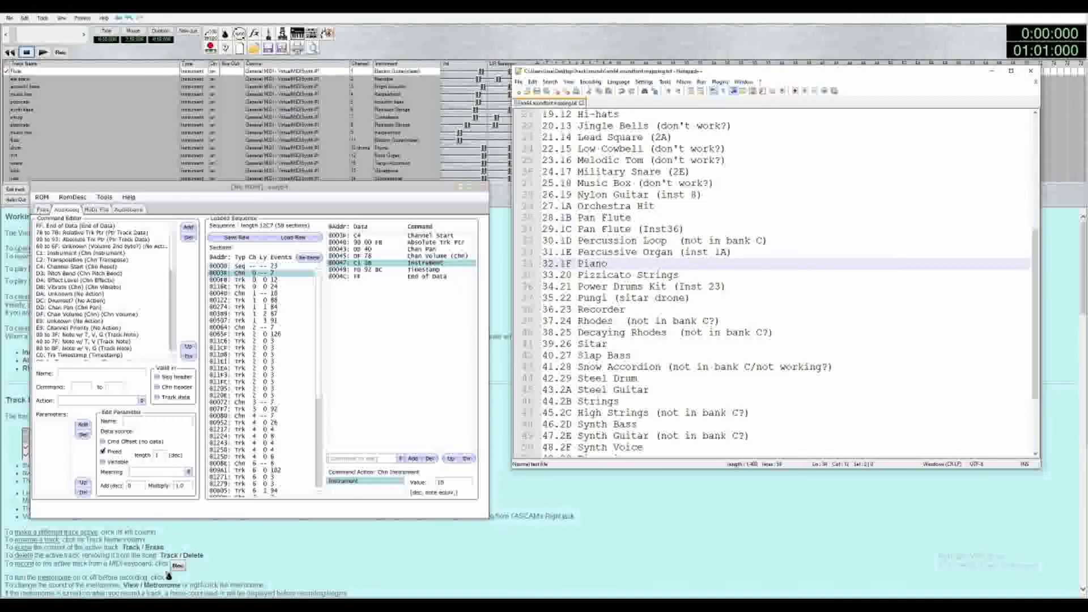
pyautogui.hotkey('alt', 'Tab')
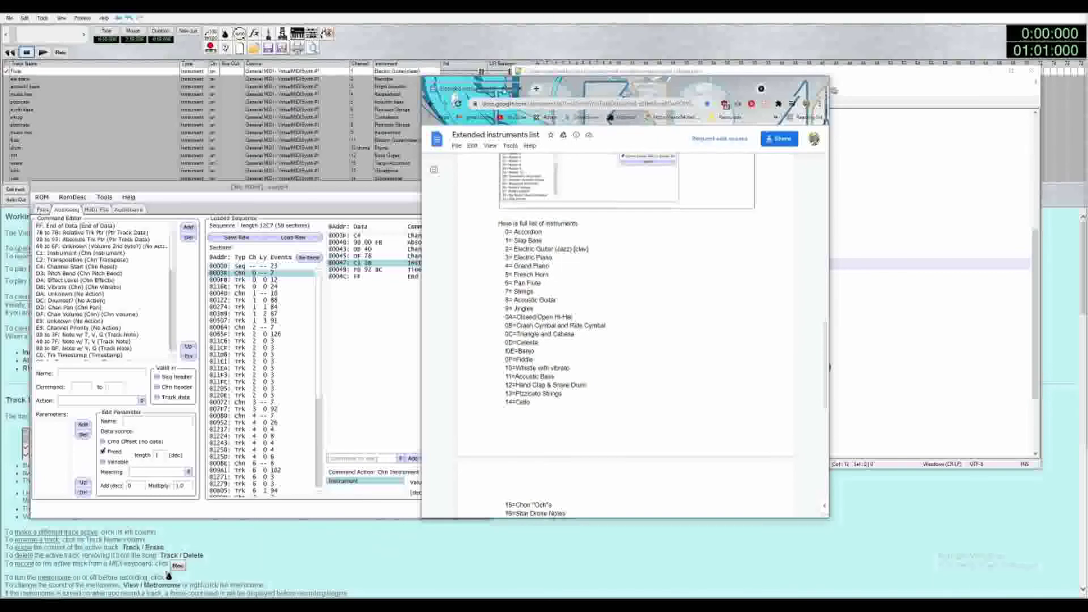
pyautogui.hotkey('alt', 'Tab')
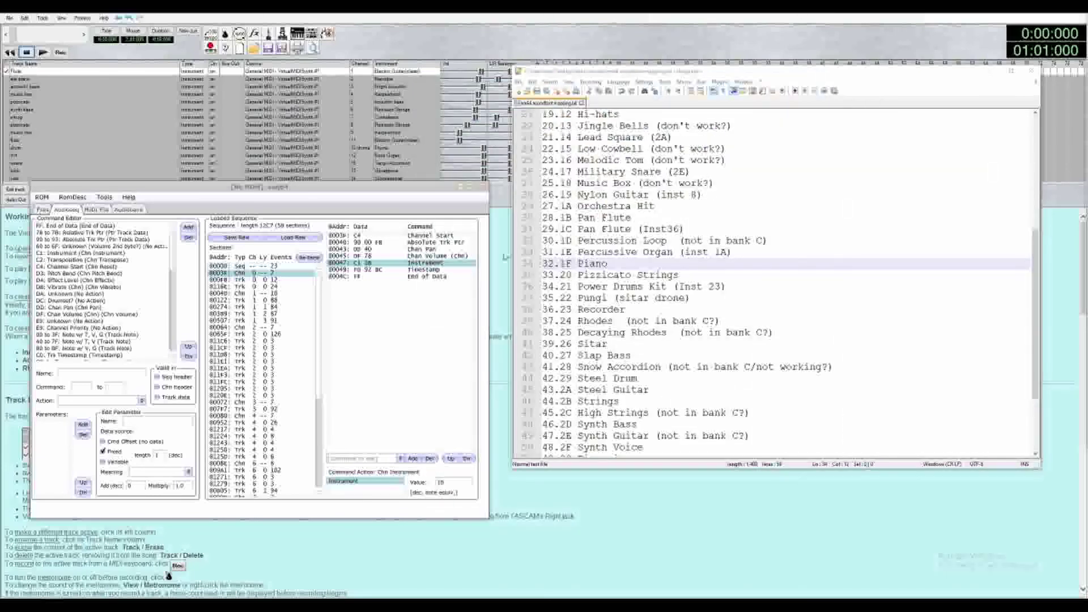
# - Set the first channel's Instrument value to 6
pyautogui.click(443, 482)
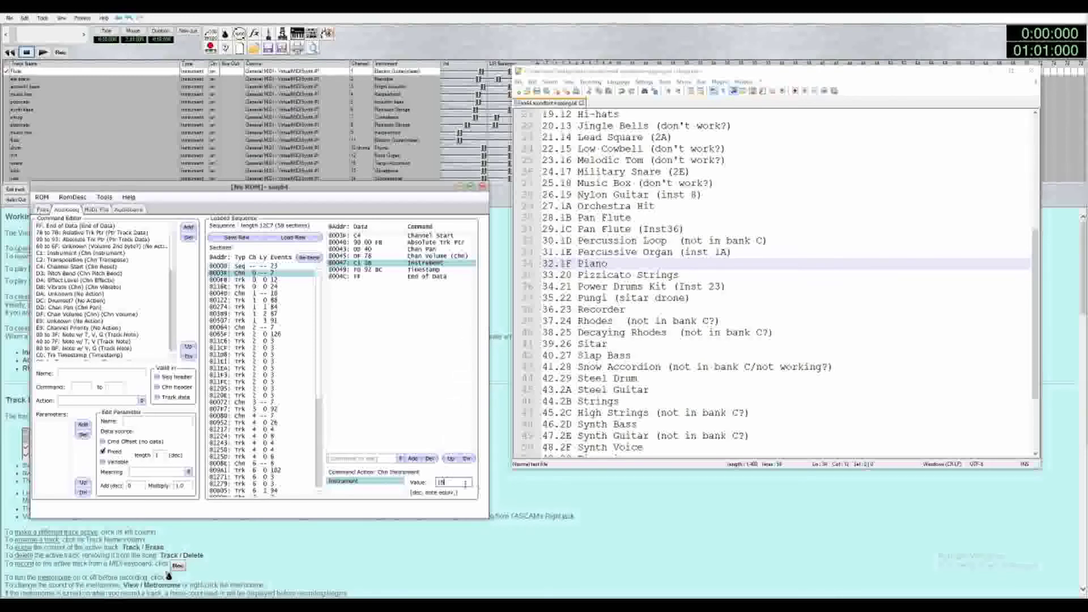
pyautogui.moveTo(465, 483); pyautogui.dragTo(415, 474)
pyautogui.write('6')
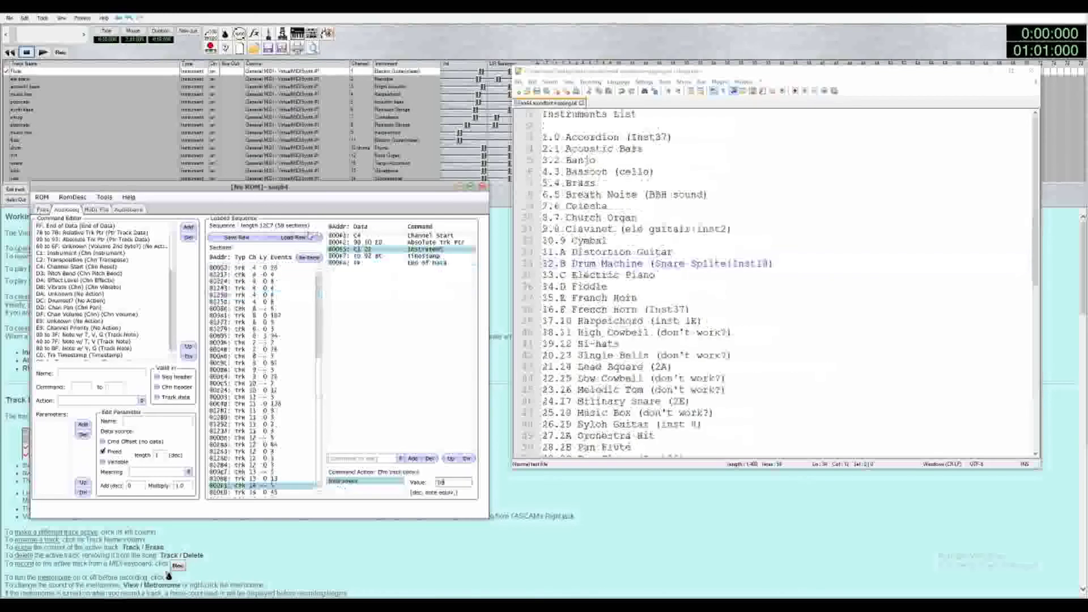
# - Save the sequence as raw file luna encounter.m64 in the M64s folder
pyautogui.click(256, 238)
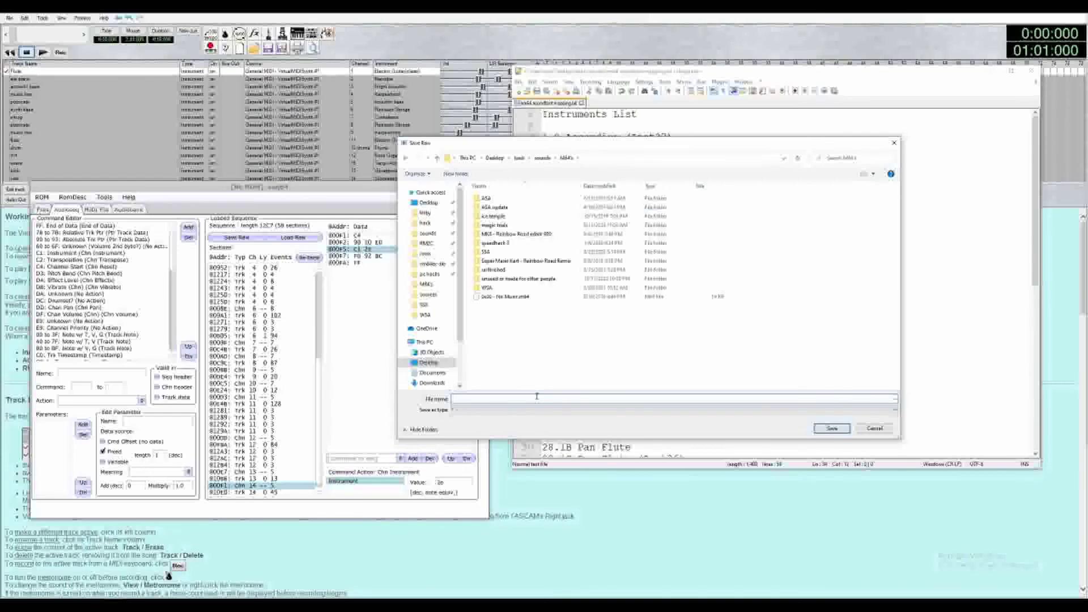
pyautogui.write('luna encounter.m64')
pyautogui.click(832, 429)
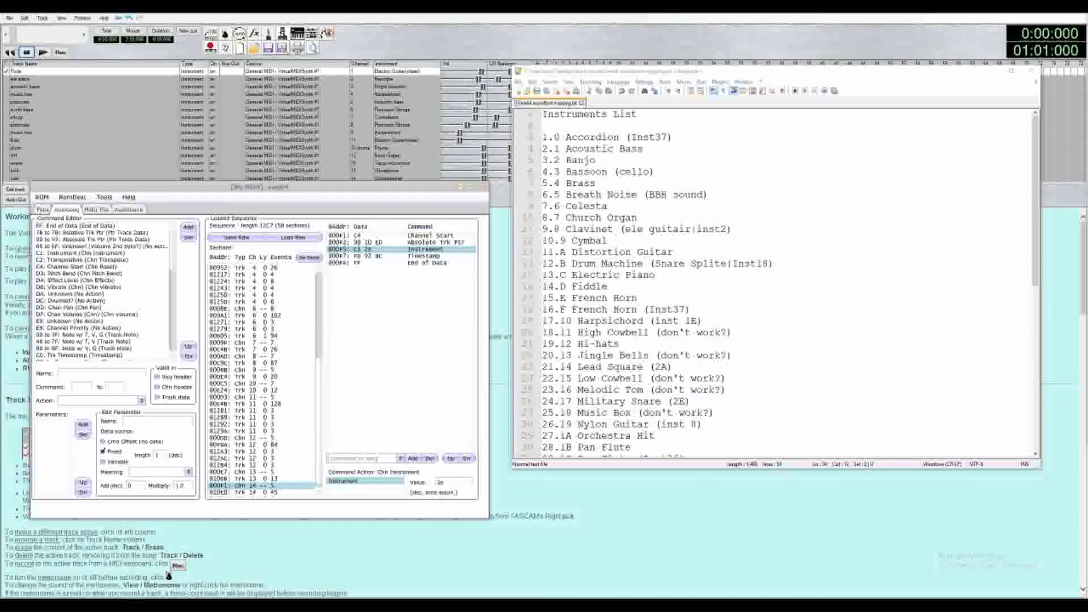
# - Import the .m64 into the music table and give it instrument set NInst 12 - Unused
pyautogui.moveTo(1086, 85); pyautogui.dragTo(440, 94)
pyautogui.click(406, 169)
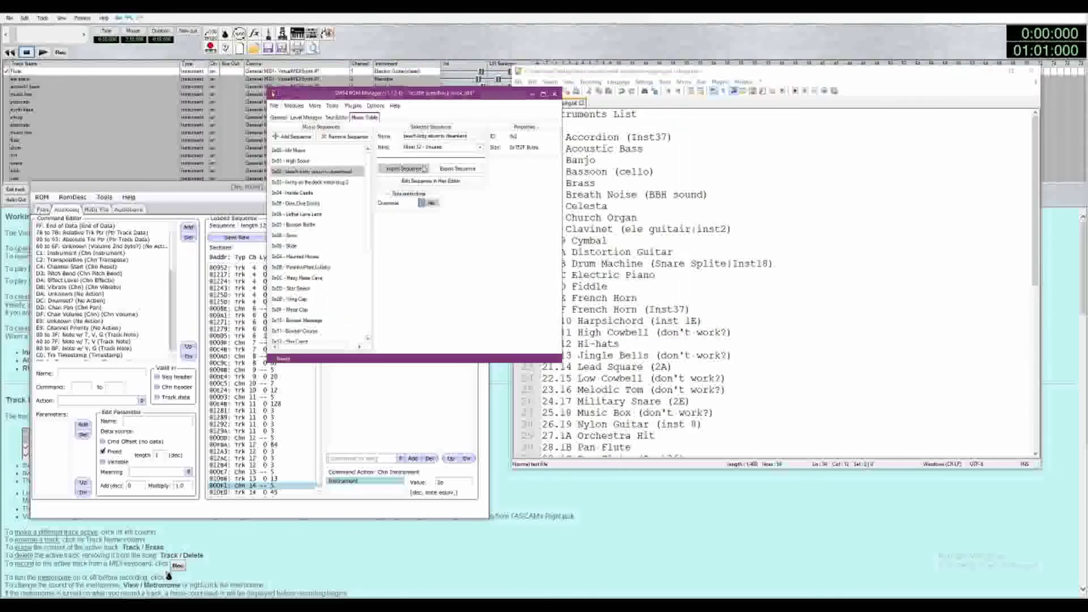
pyautogui.doubleClick(401, 257)
pyautogui.click(478, 147)
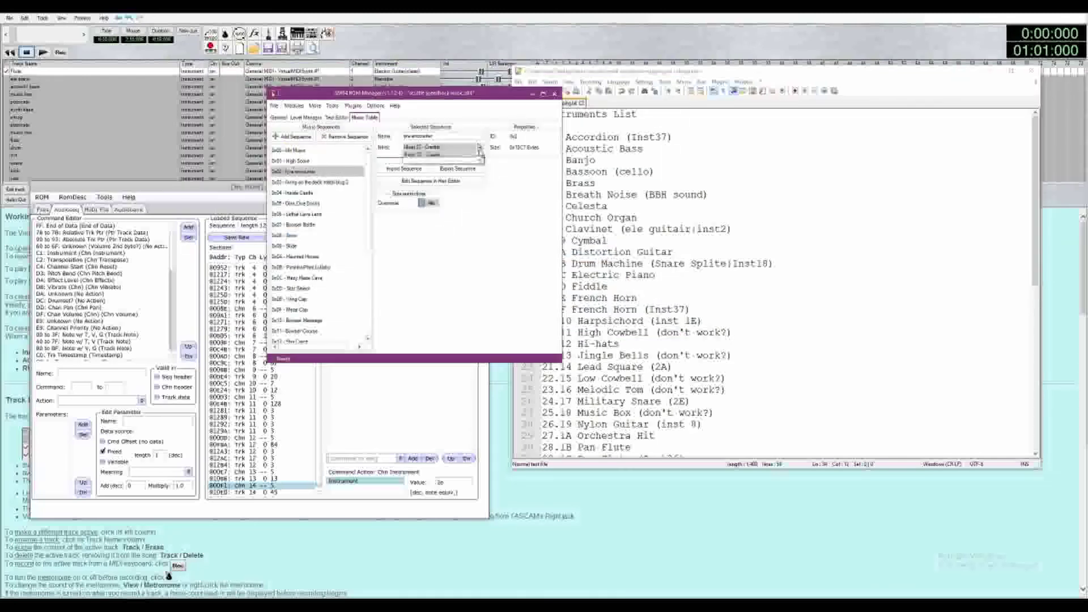
pyautogui.moveTo(482, 205); pyautogui.dragTo(481, 175)
pyautogui.click(451, 181)
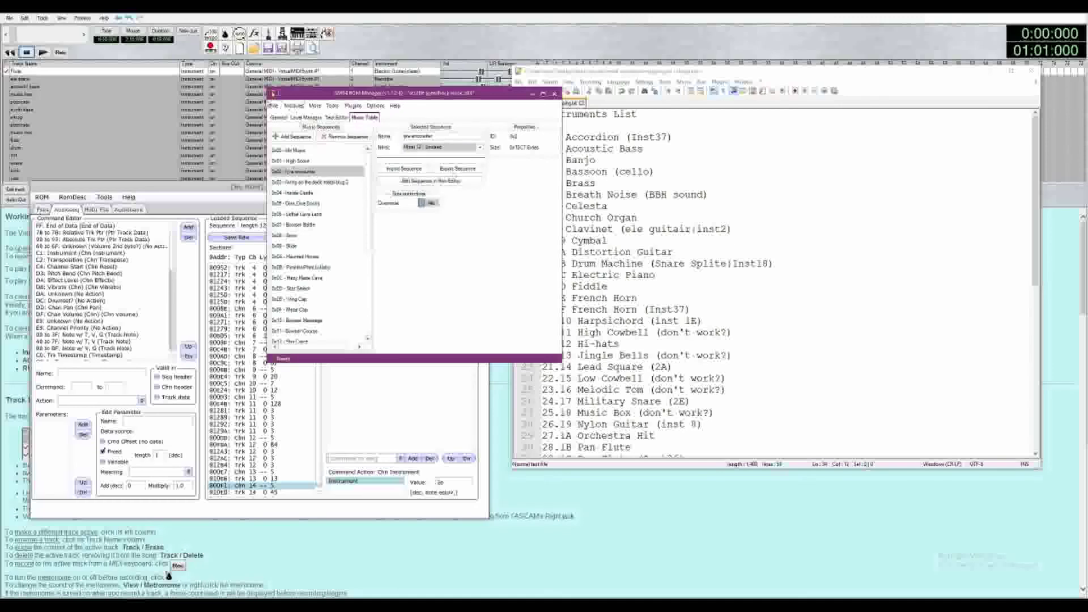
# - Save the modified ROM and launch Project64
pyautogui.click(274, 106)
pyautogui.click(293, 126)
pyautogui.click(12, 603)
pyautogui.click(54, 21)
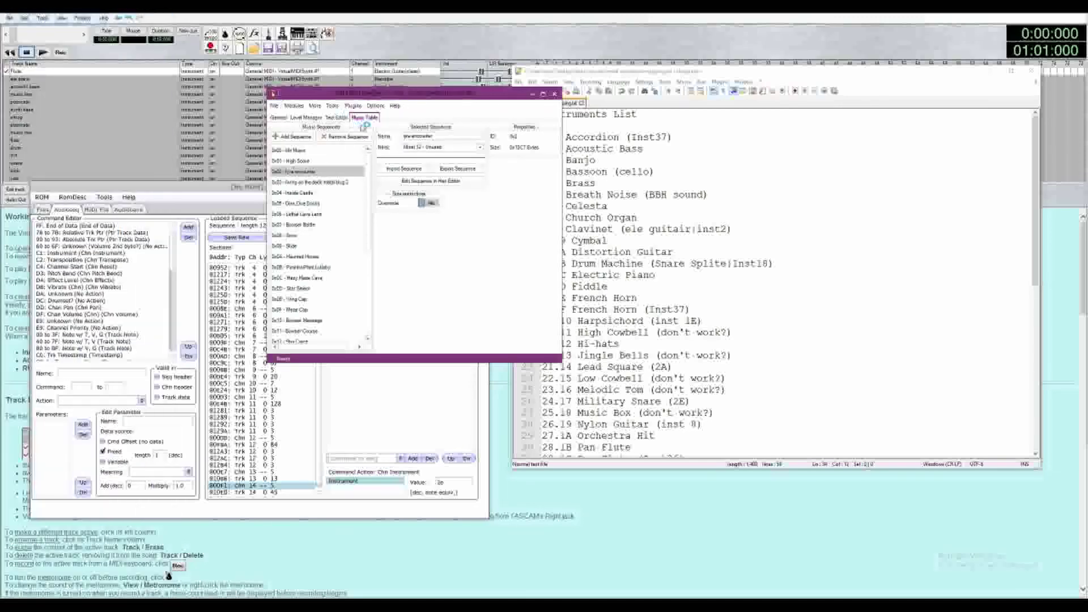
# - Boot the most recent ROM from Recent Rom and skip ahead to the Select File screen
pyautogui.click(168, 58)
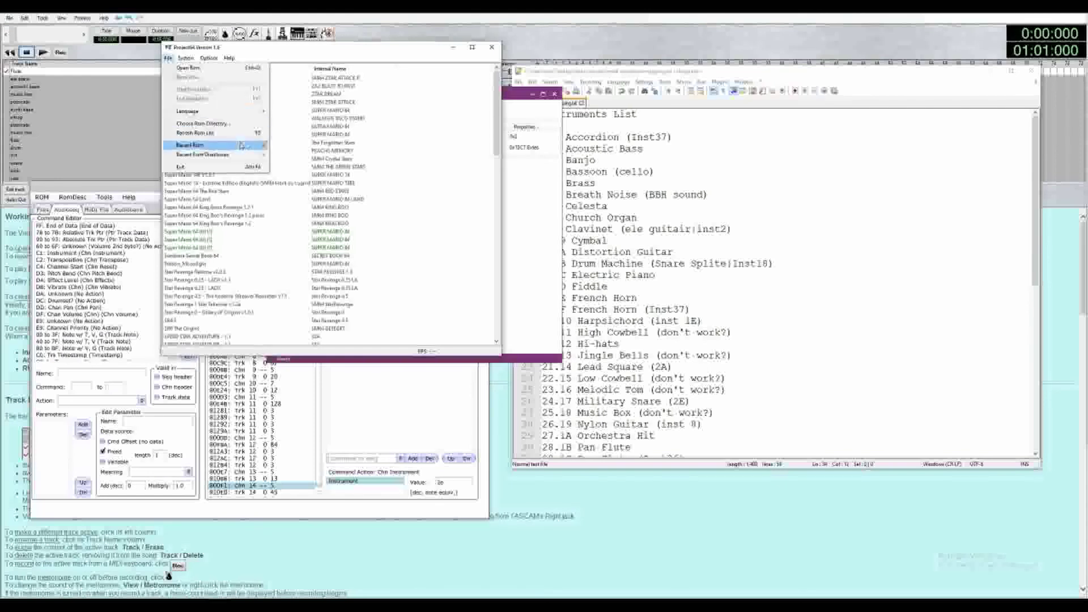
pyautogui.moveTo(193, 145)
pyautogui.click(298, 146)
pyautogui.doubleClick(299, 150)
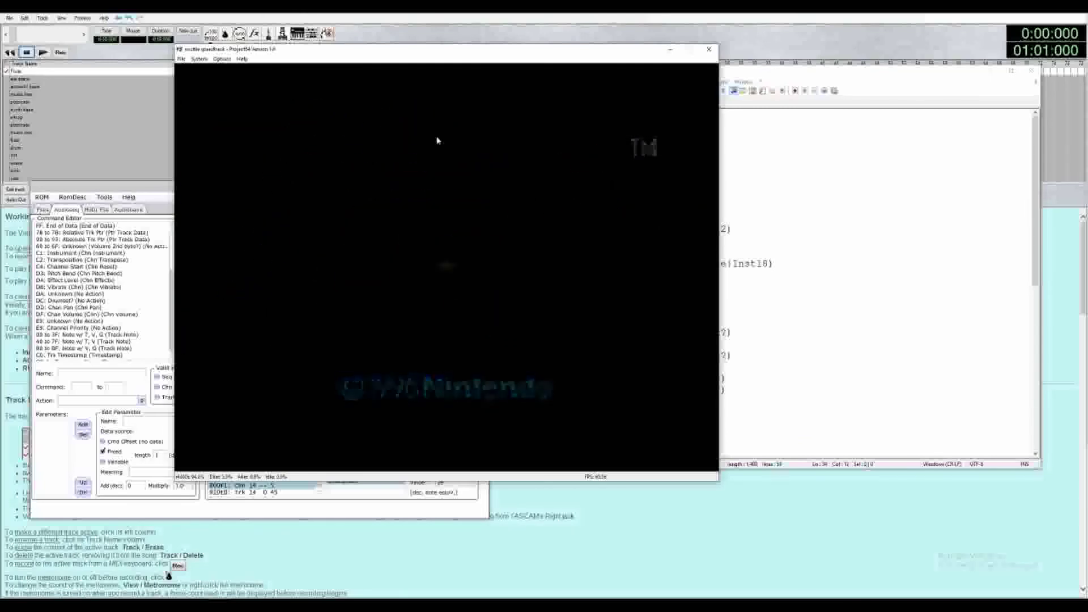
pyautogui.press('Return')
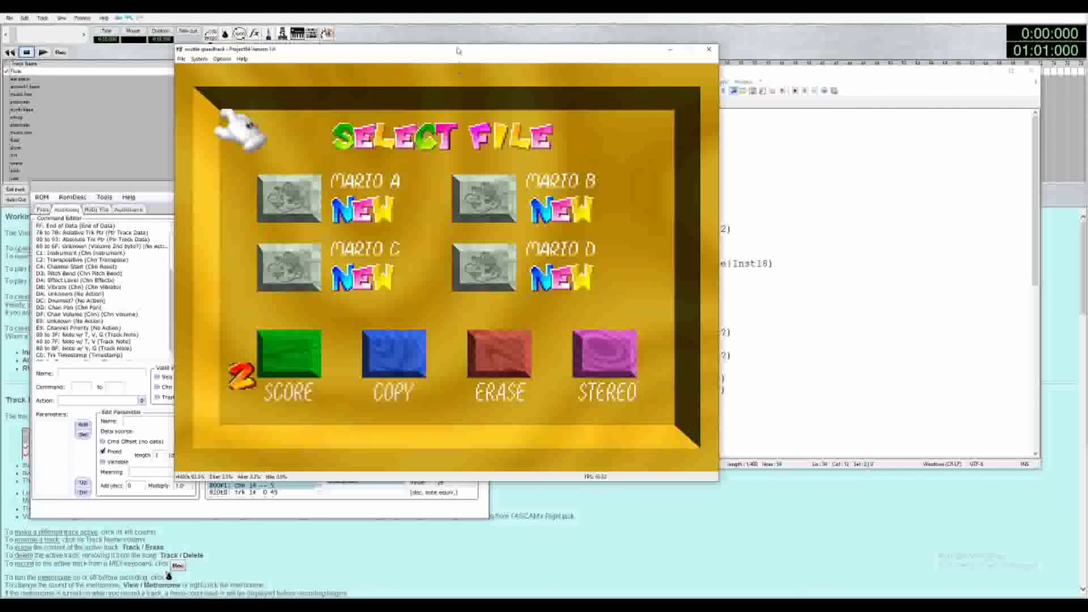
pyautogui.moveTo(460, 52); pyautogui.dragTo(633, 124)
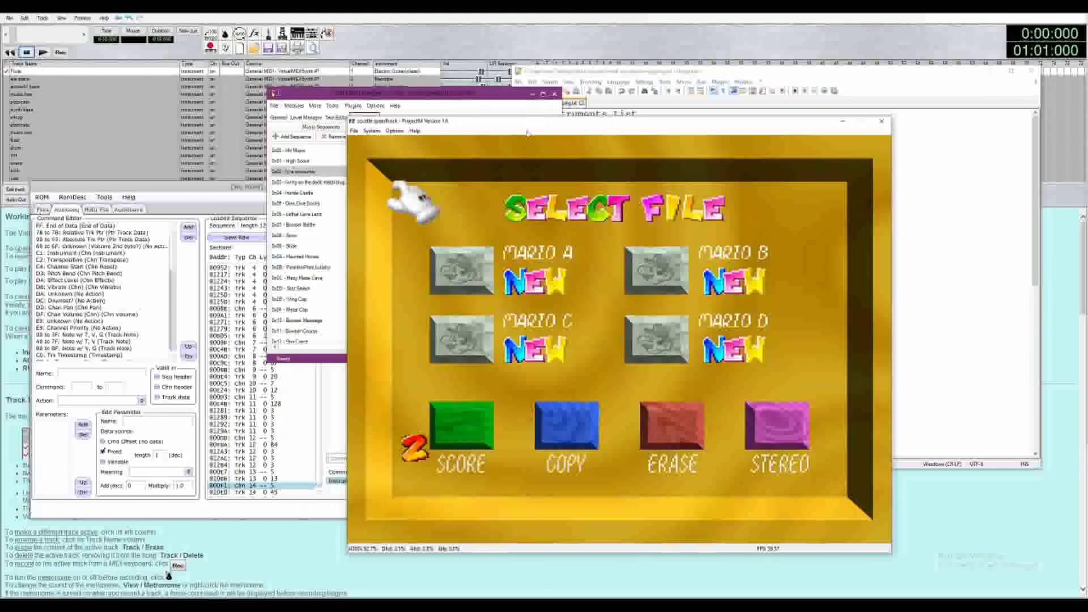